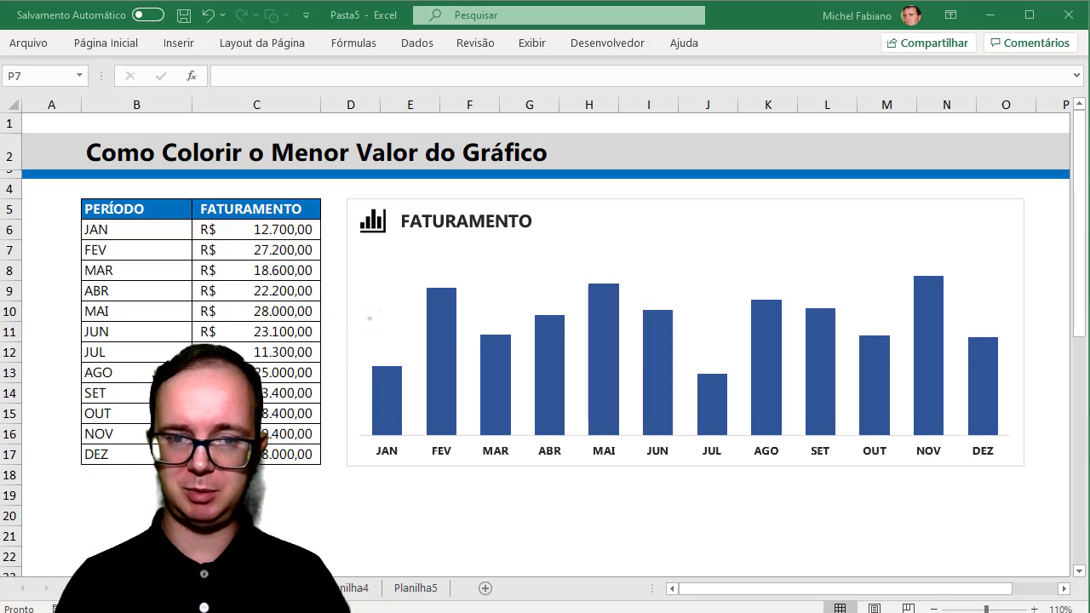
# - Fill only the JUL bar of the FATURAMENTO chart red, then deselect the chart
pyautogui.click(716, 406)
pyautogui.click(716, 406)
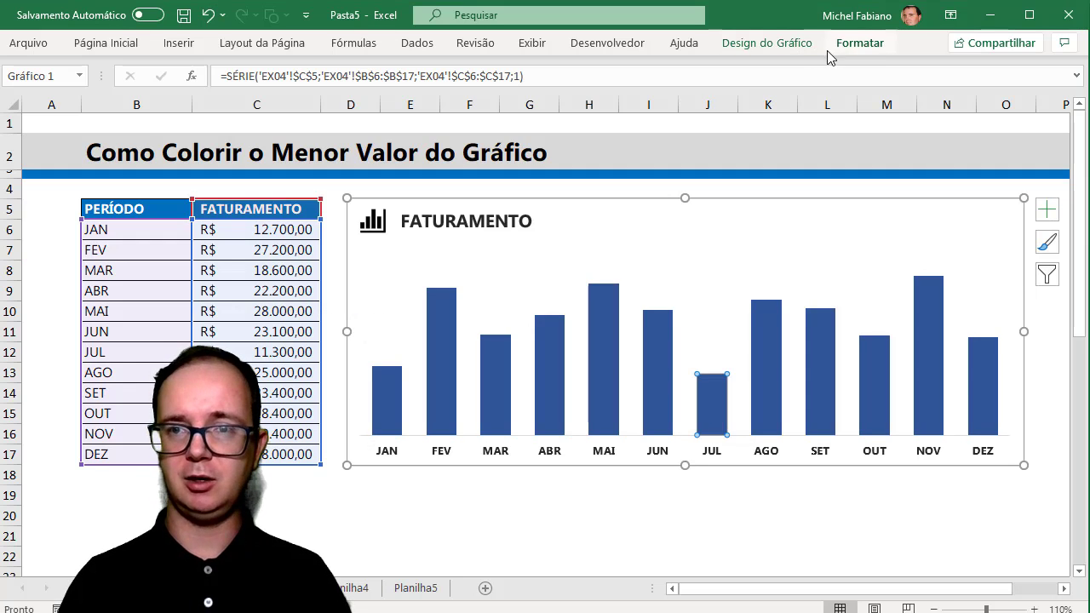
pyautogui.click(856, 43)
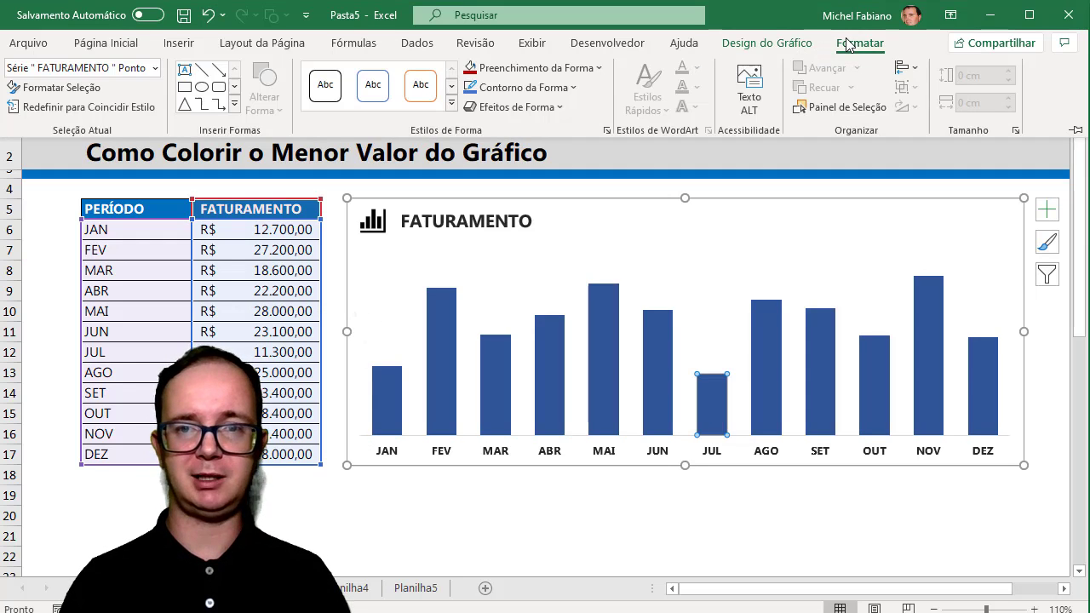
pyautogui.click(470, 70)
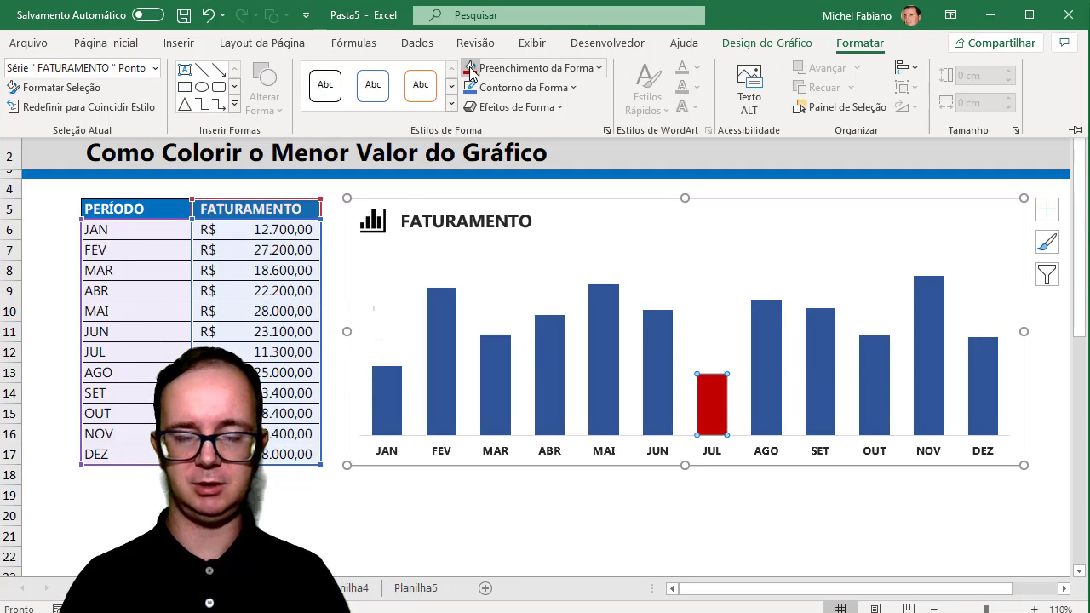
pyautogui.click(308, 502)
pyautogui.click(307, 498)
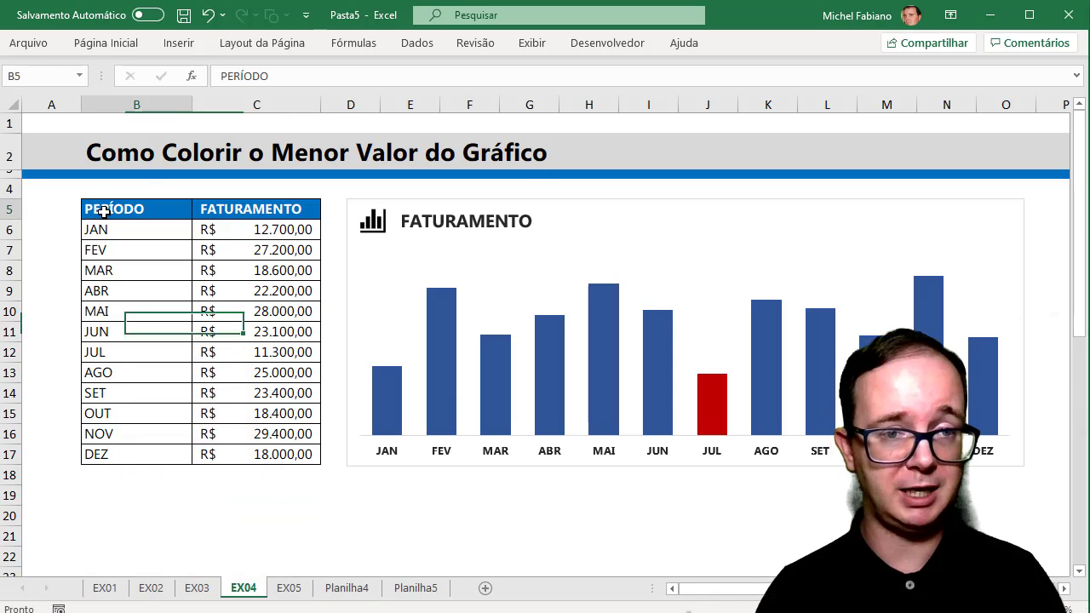
# - Copy the PERÍODO/FATURAMENTO table into cell B2 of a new sheet, Planilha8
pyautogui.moveTo(127, 212)
pyautogui.mouseDown()
pyautogui.moveTo(247, 333)
pyautogui.moveTo(248, 450)
pyautogui.mouseUp()
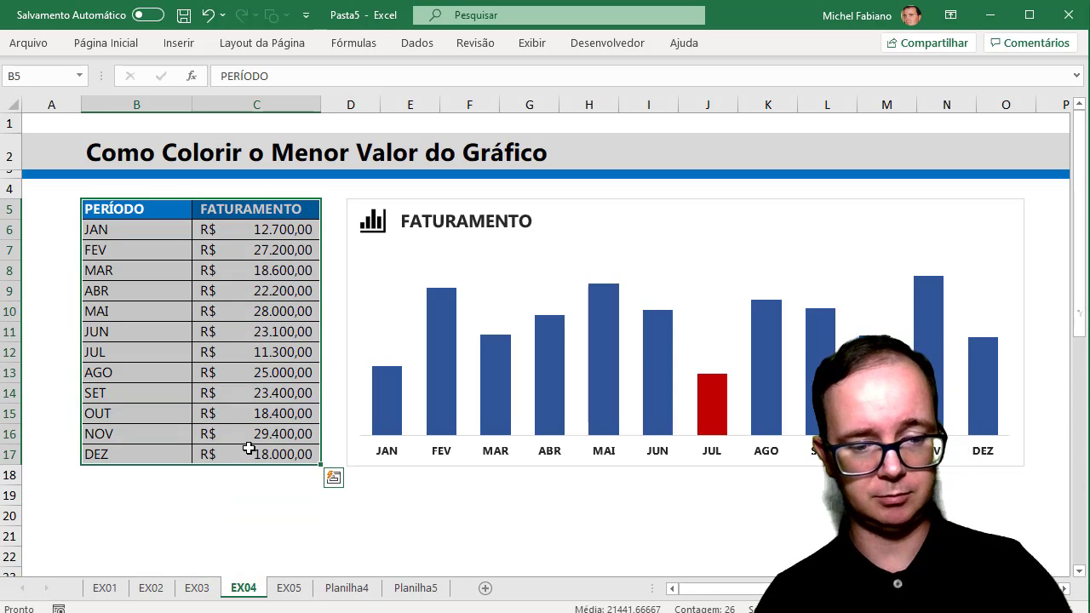
pyautogui.hotkey('ctrl', 'c')
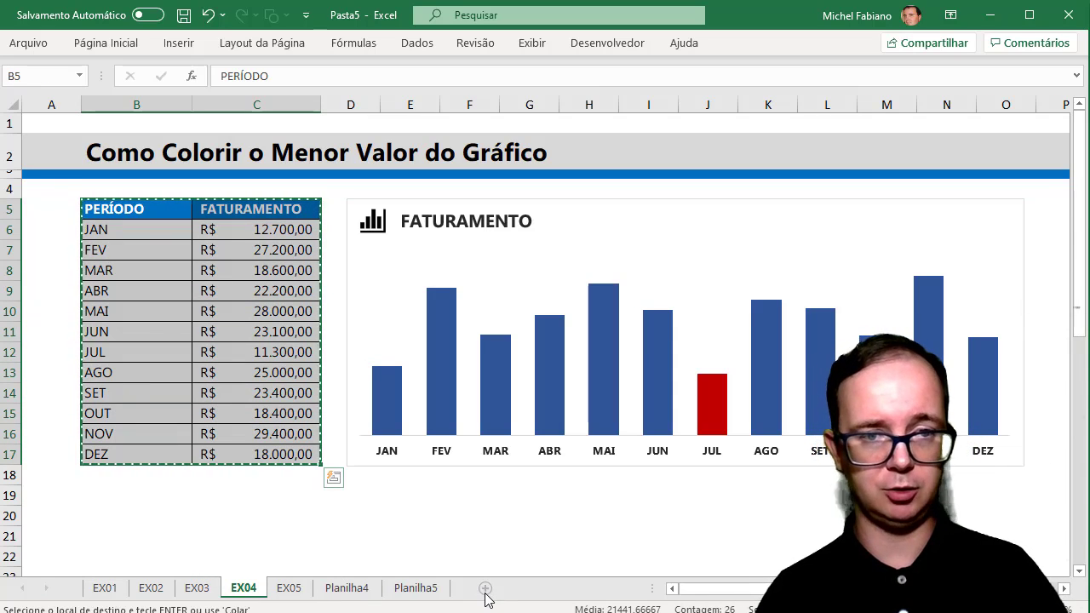
pyautogui.click(485, 589)
pyautogui.click(90, 136)
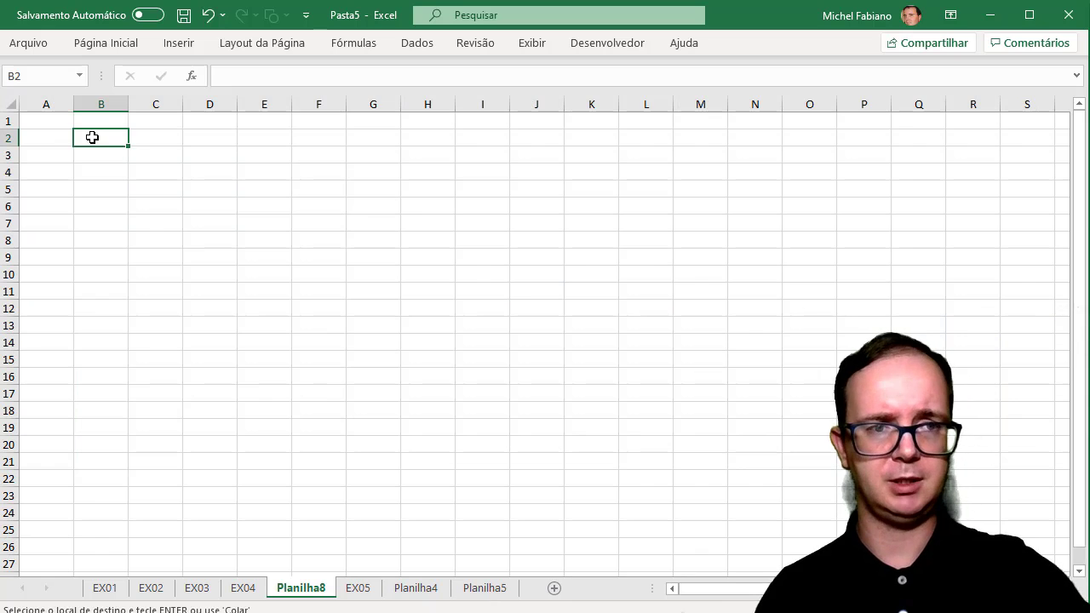
pyautogui.hotkey('ctrl', 'v')
# - Autofit columns B and C to their contents and select D2
pyautogui.doubleClick(183, 105)
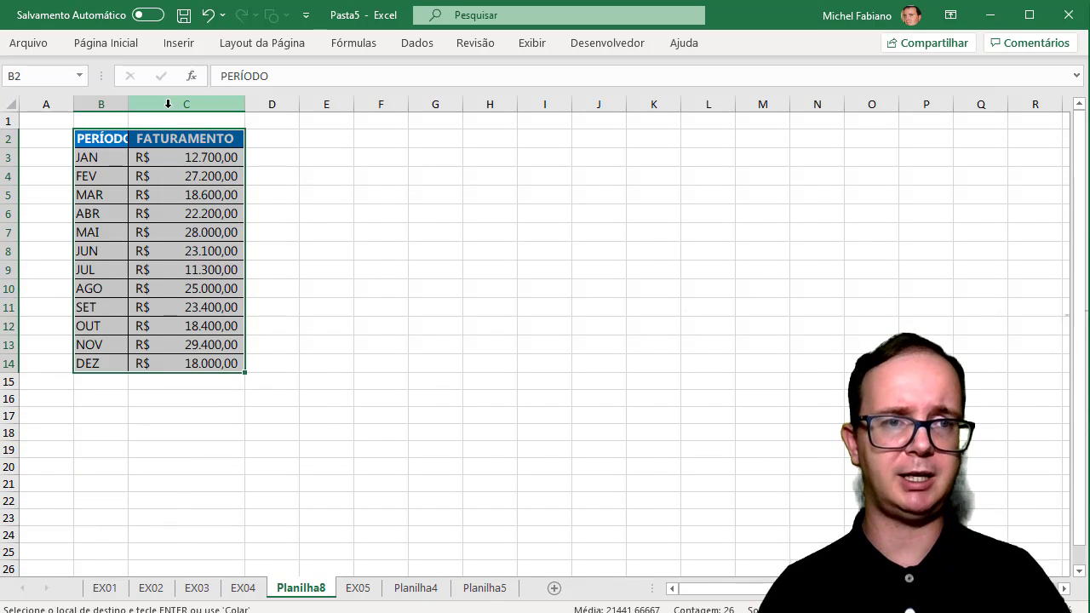
pyautogui.doubleClick(129, 105)
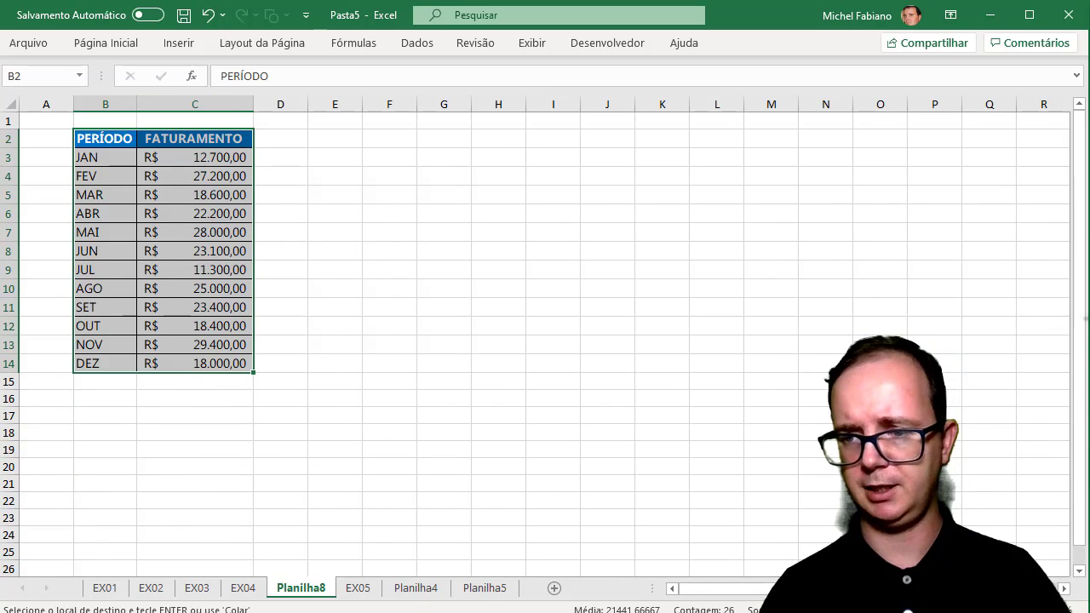
pyautogui.scroll(3, 414, 160)
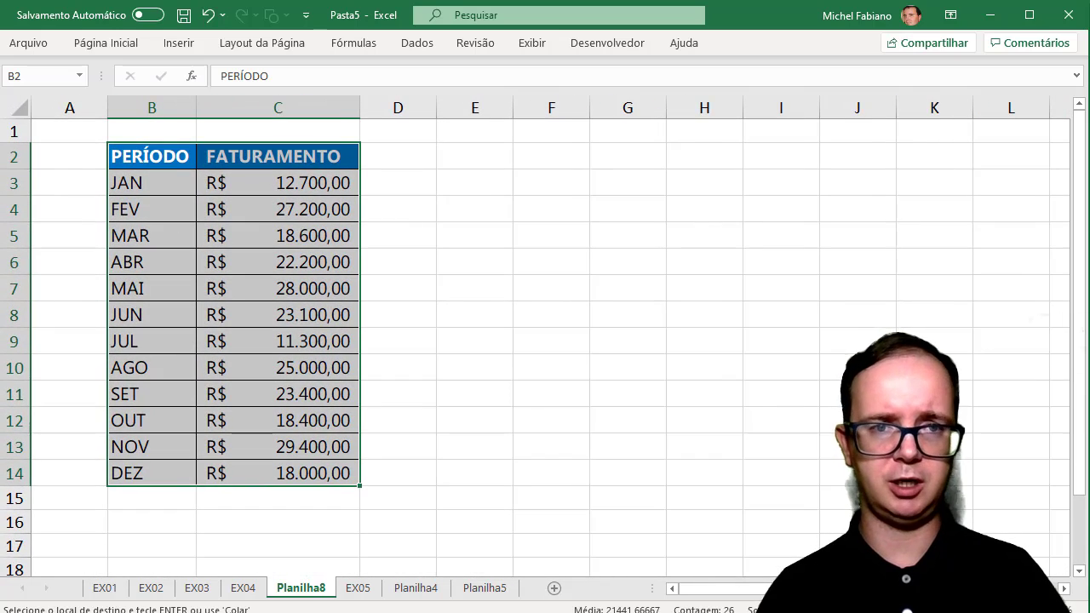
pyautogui.click(414, 160)
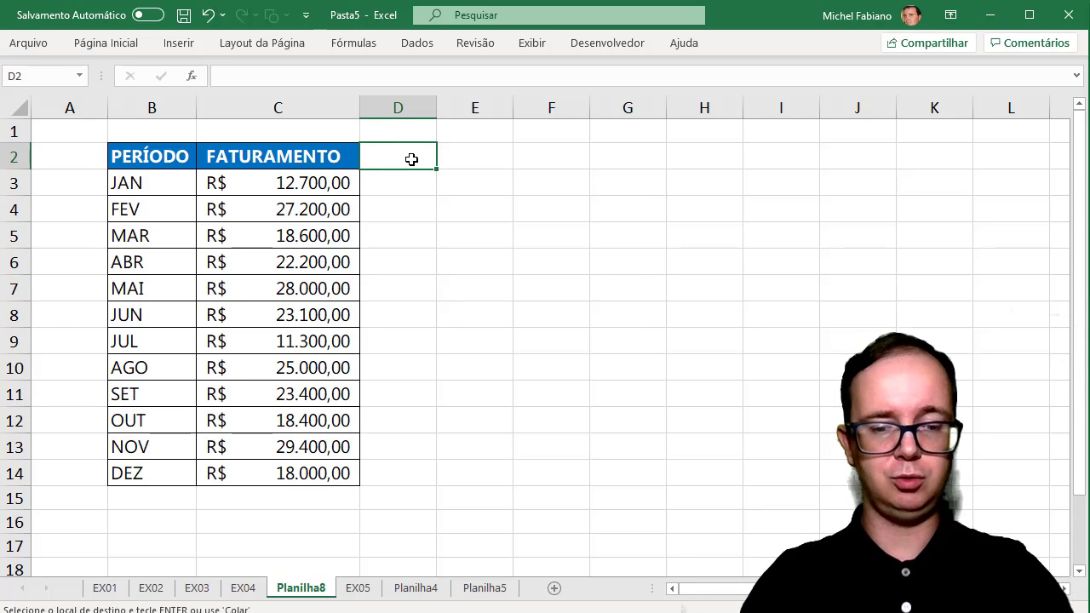
# - Head column D with 'MENOR VALOR' and autofit its width
pyautogui.write('MENOR VALOR')
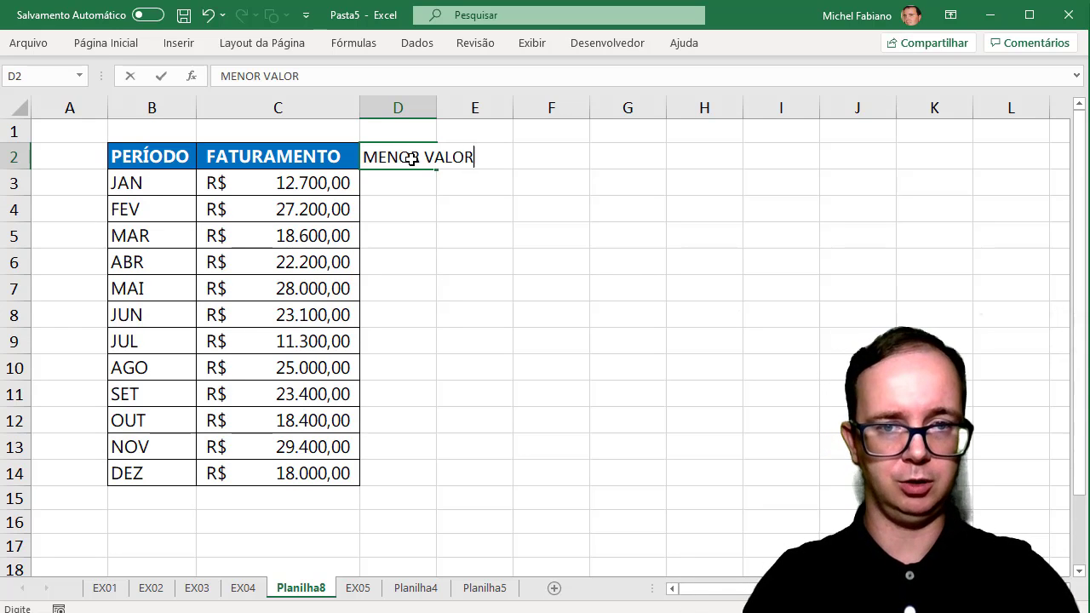
pyautogui.press('Return')
pyautogui.doubleClick(436, 107)
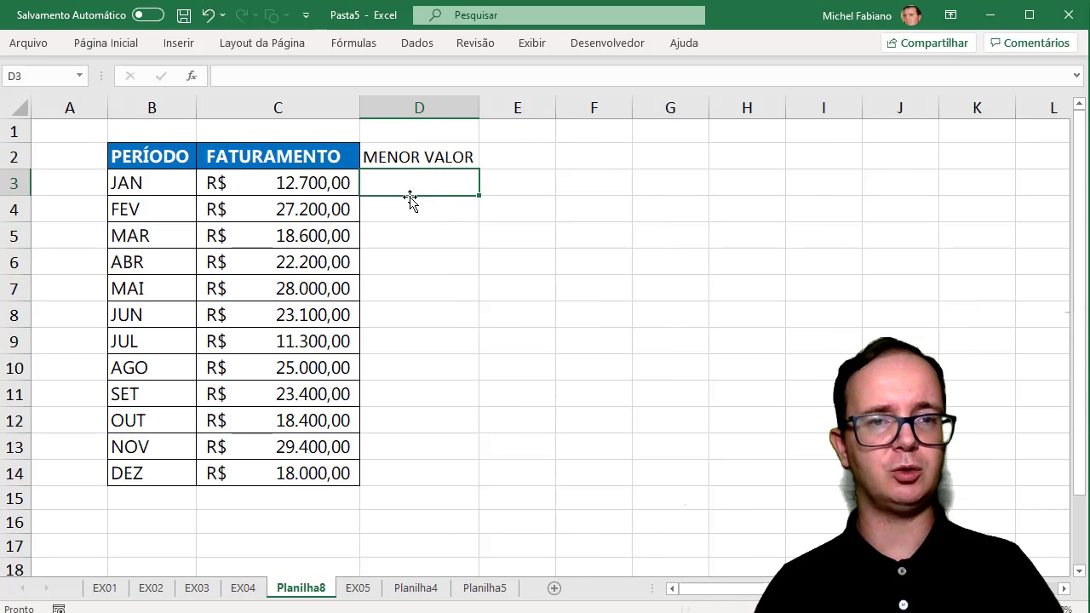
# - Enter =MÍNIMO(C3:C14) in F2, returning the lowest revenue R$ 11.300,00
pyautogui.click(602, 156)
pyautogui.write('=M')
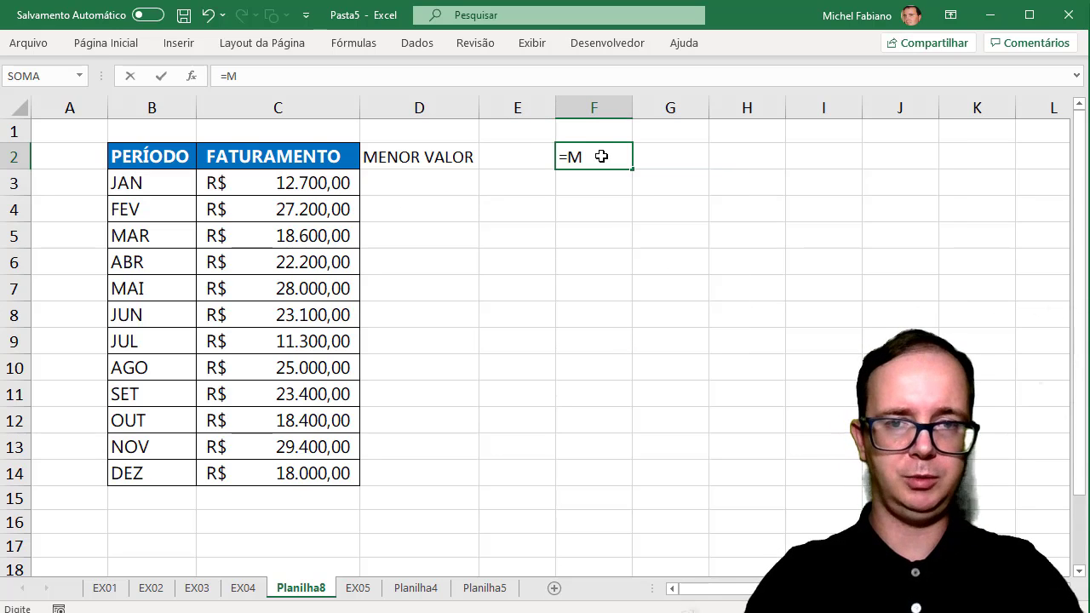
pyautogui.write('ÍNIMO(')
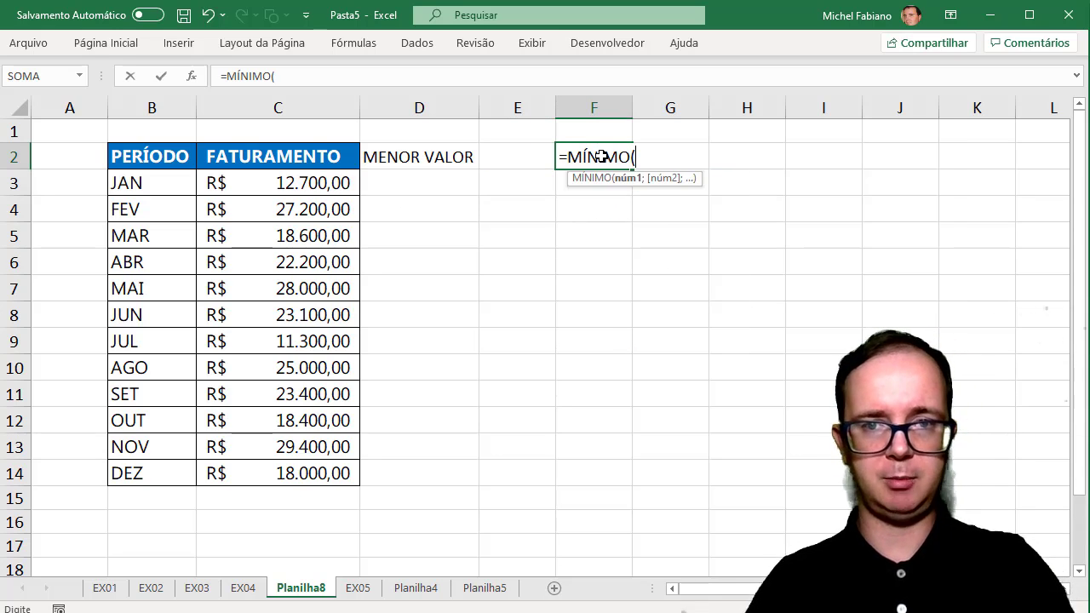
pyautogui.moveTo(322, 182); pyautogui.dragTo(306, 467)
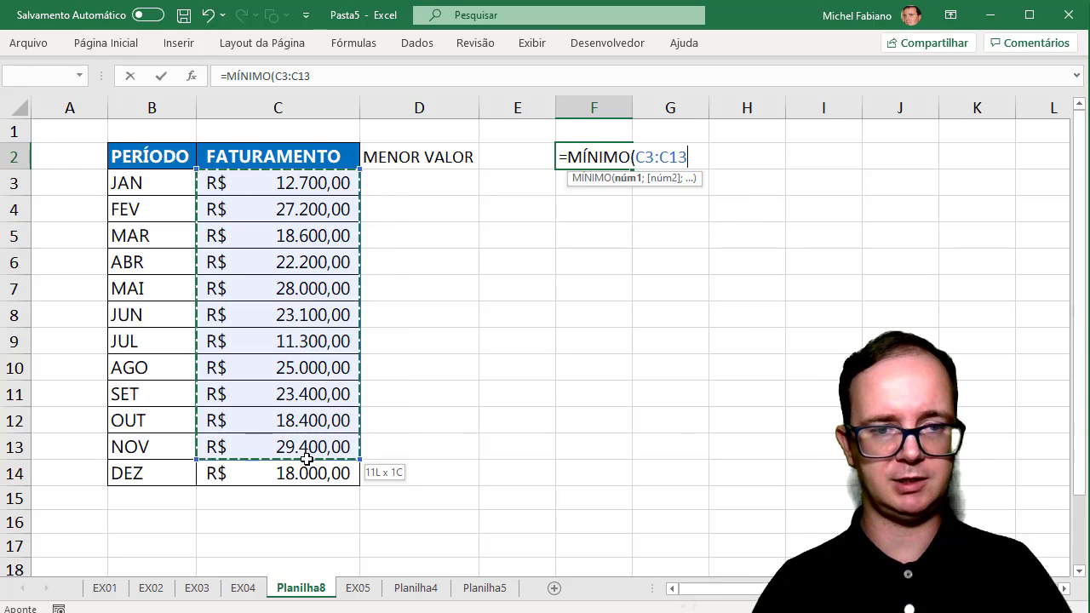
pyautogui.press('Return')
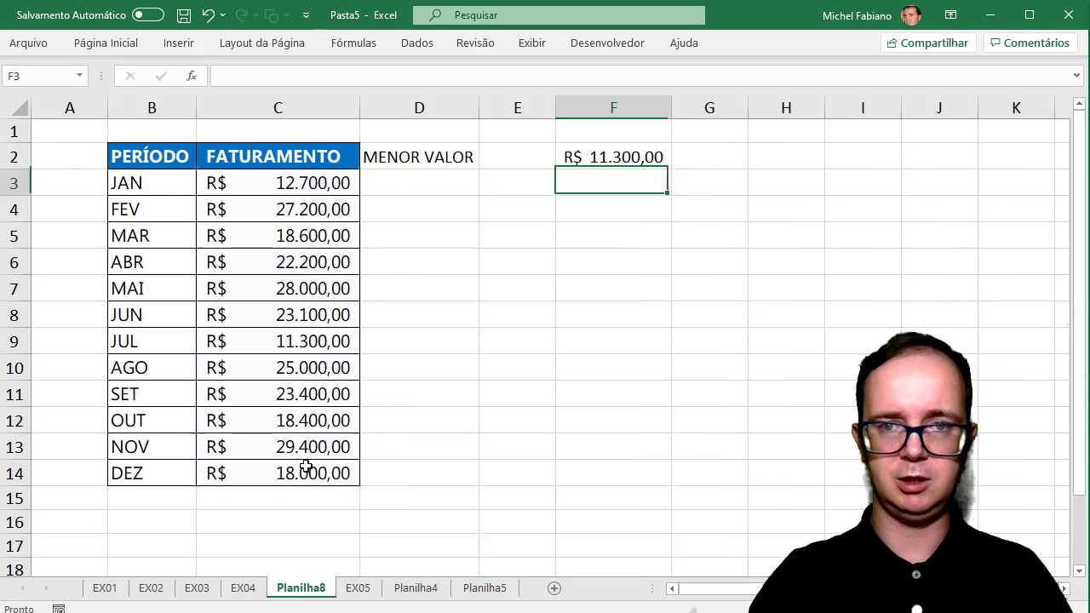
pyautogui.click(632, 157)
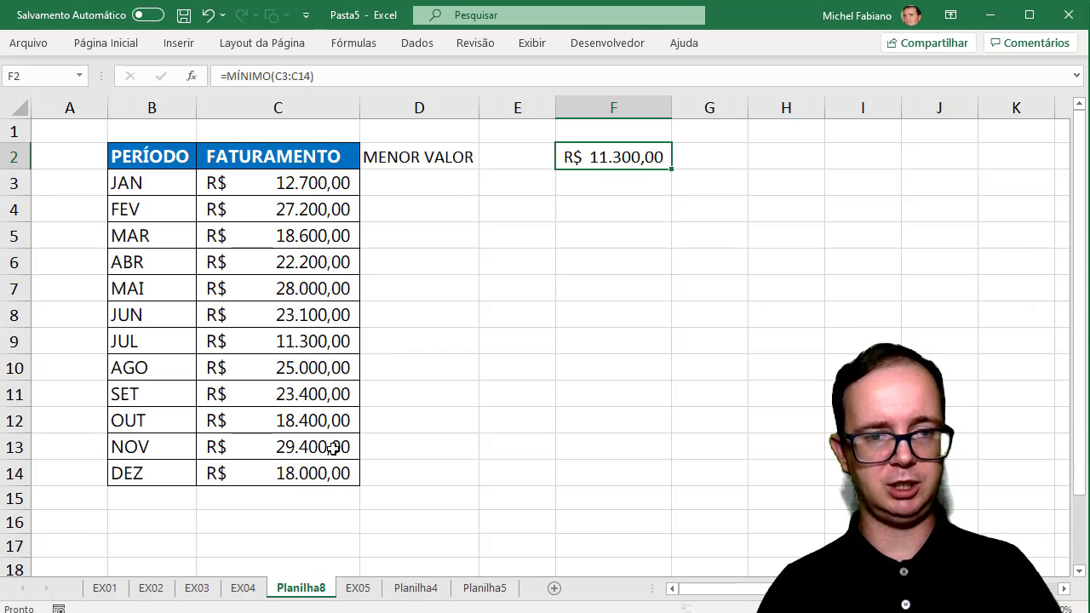
pyautogui.click(415, 347)
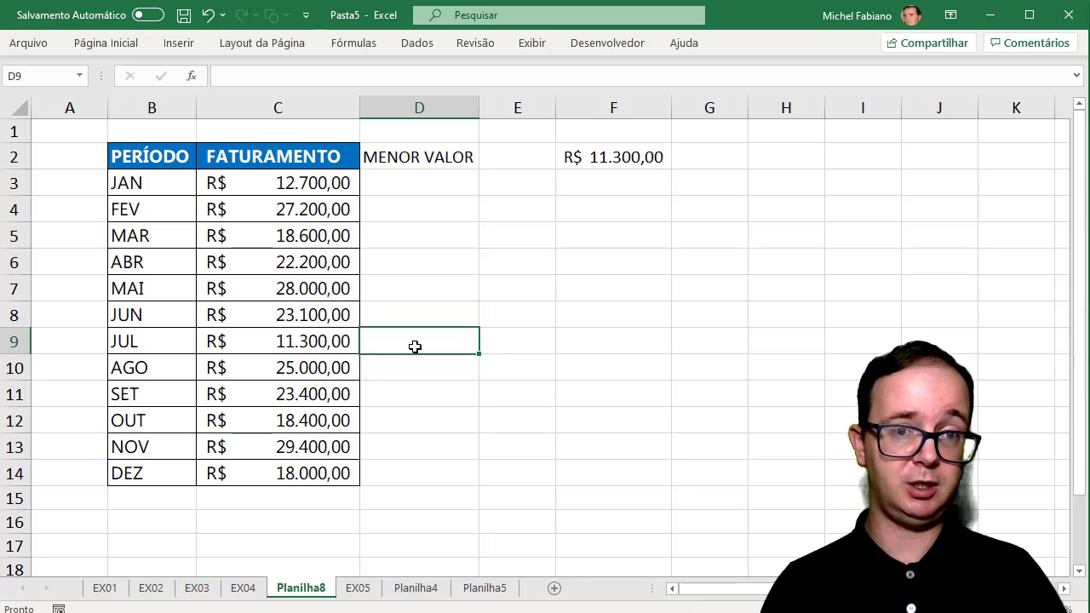
# - Enter =SE(C3=$F$2;C3;NÃO.DISP()) in D3, which shows #N/D for JAN
pyautogui.click(415, 180)
pyautogui.write('SE')
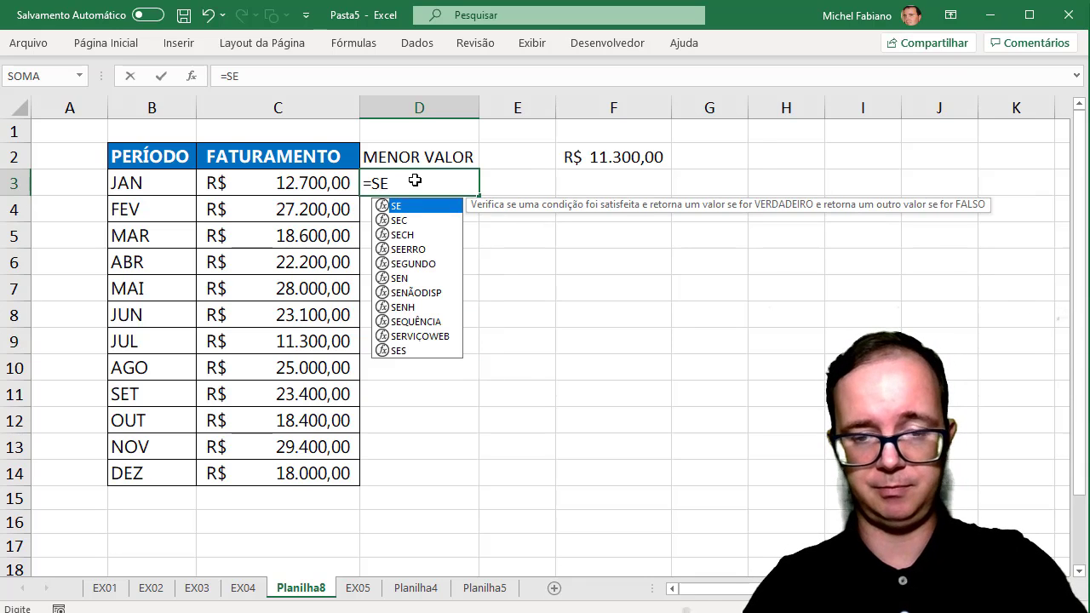
pyautogui.write('(')
pyautogui.click(327, 179)
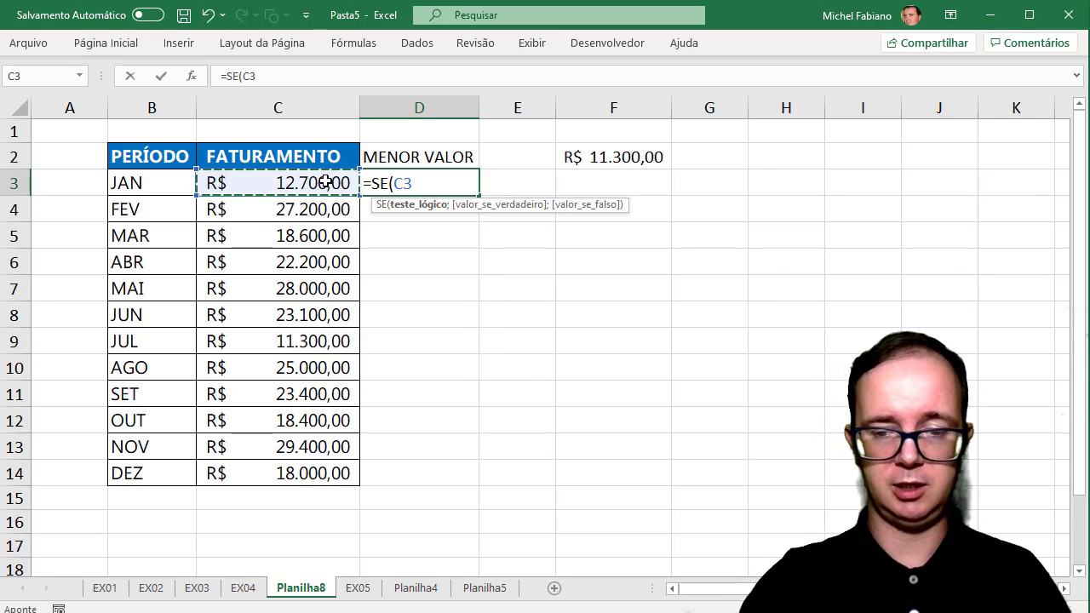
pyautogui.write('=')
pyautogui.click(620, 152)
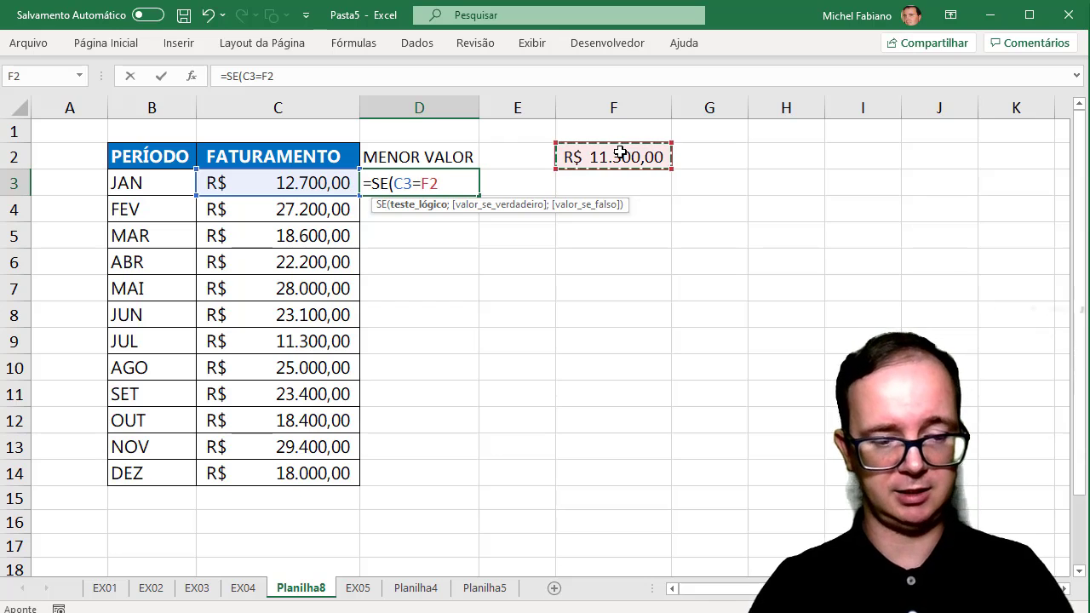
pyautogui.press('F4')
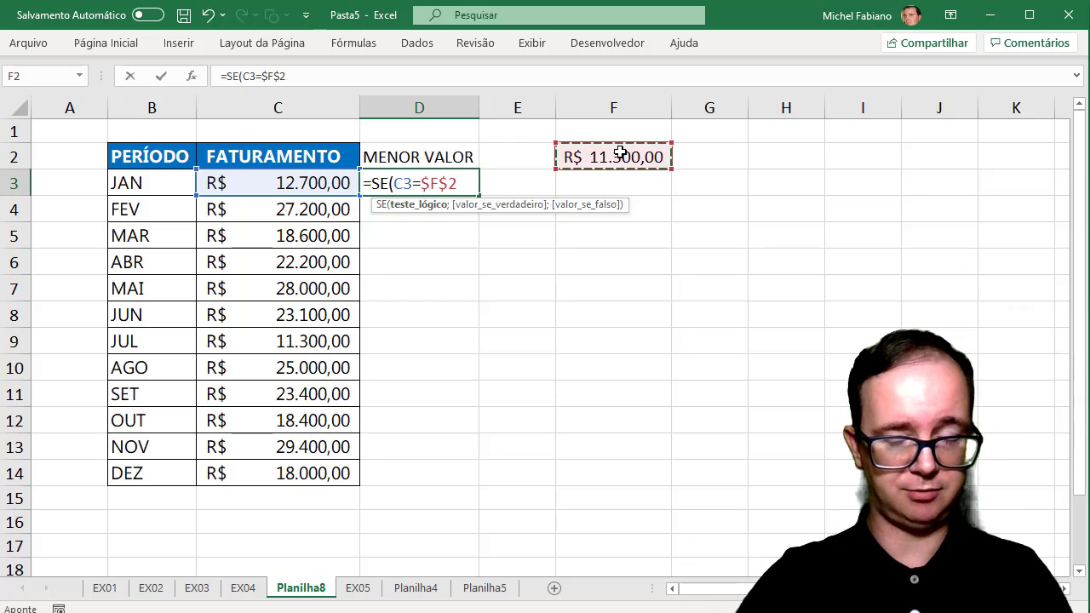
pyautogui.write(';')
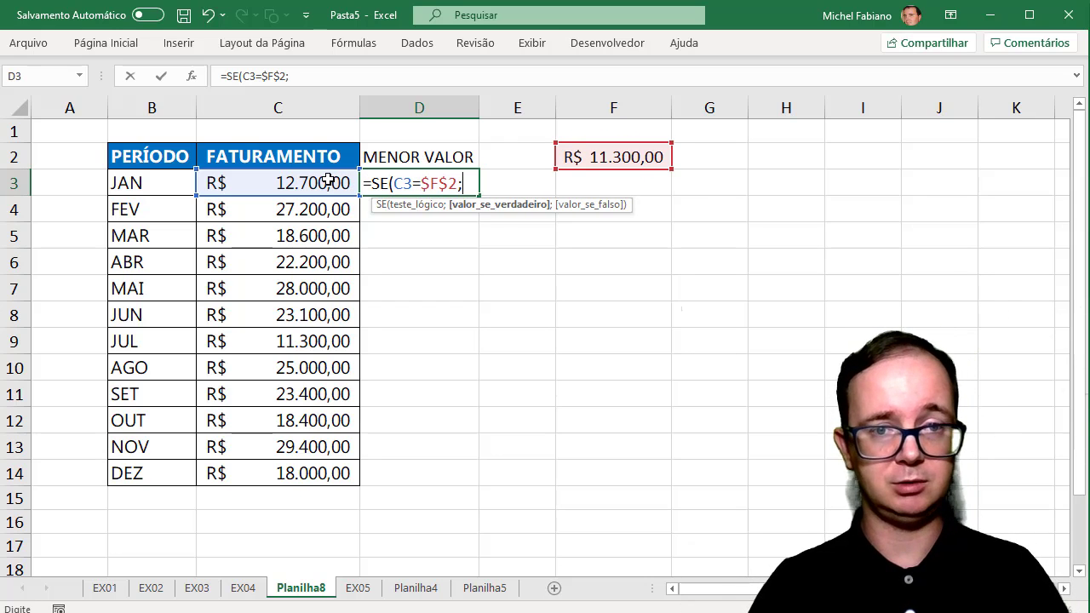
pyautogui.click(326, 183)
pyautogui.write(';')
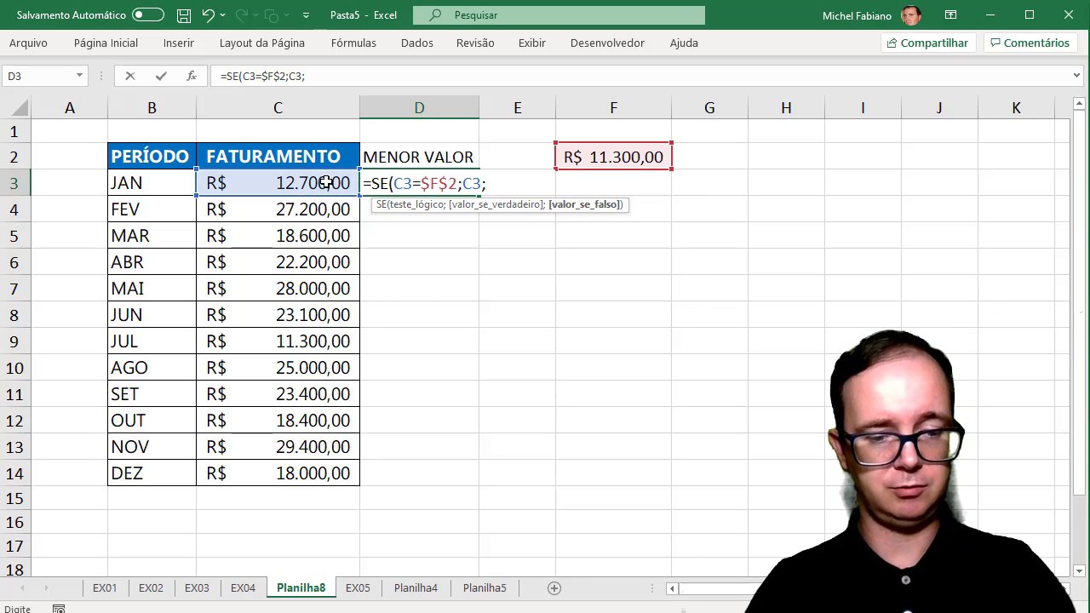
pyautogui.write('NÃO.D')
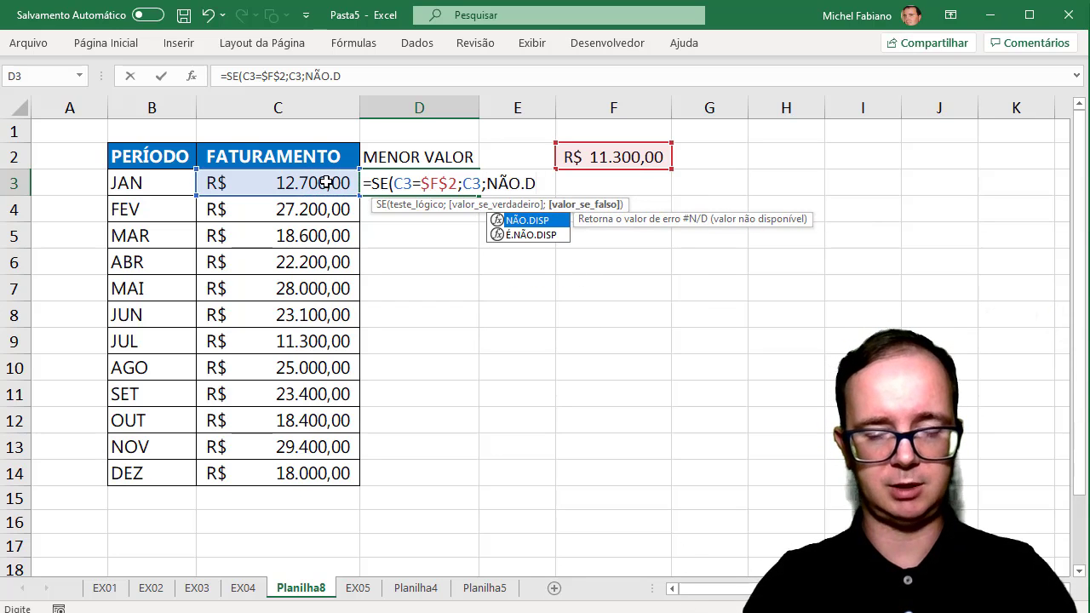
pyautogui.write('ISP()')
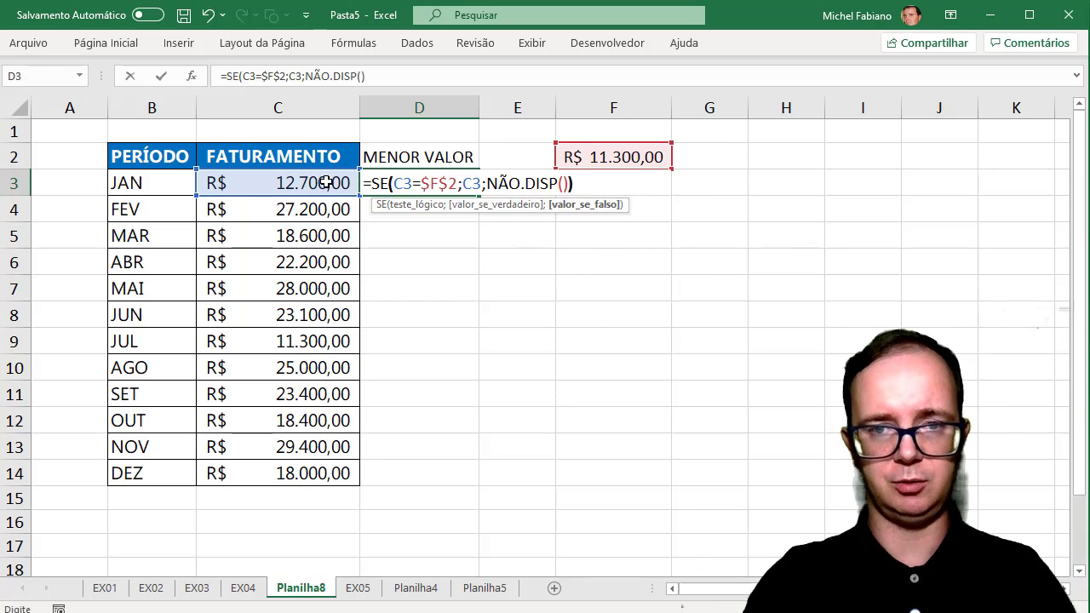
pyautogui.write(')')
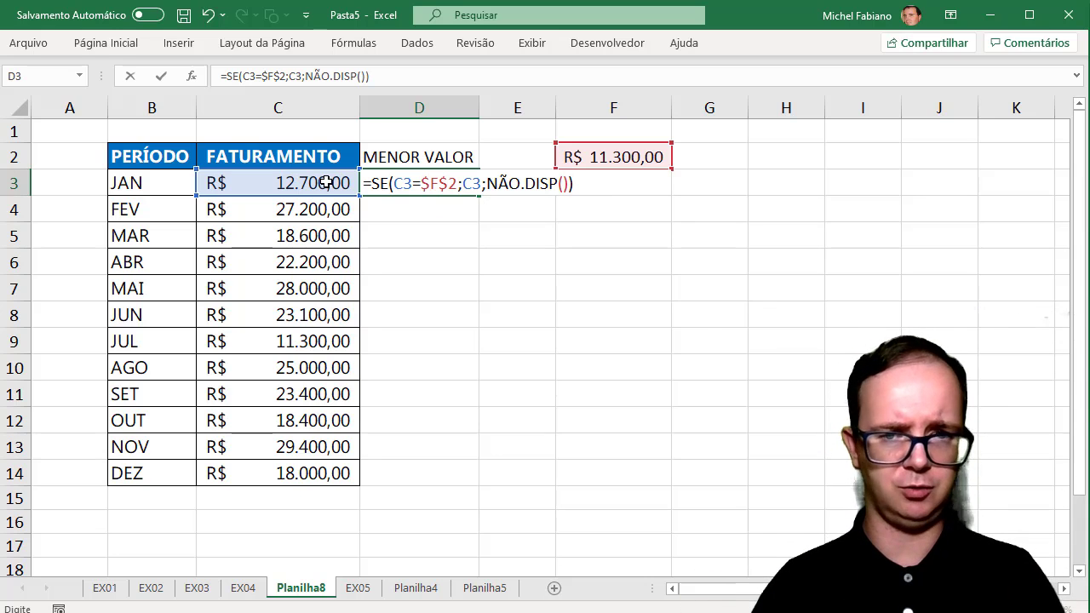
pyautogui.press('Return')
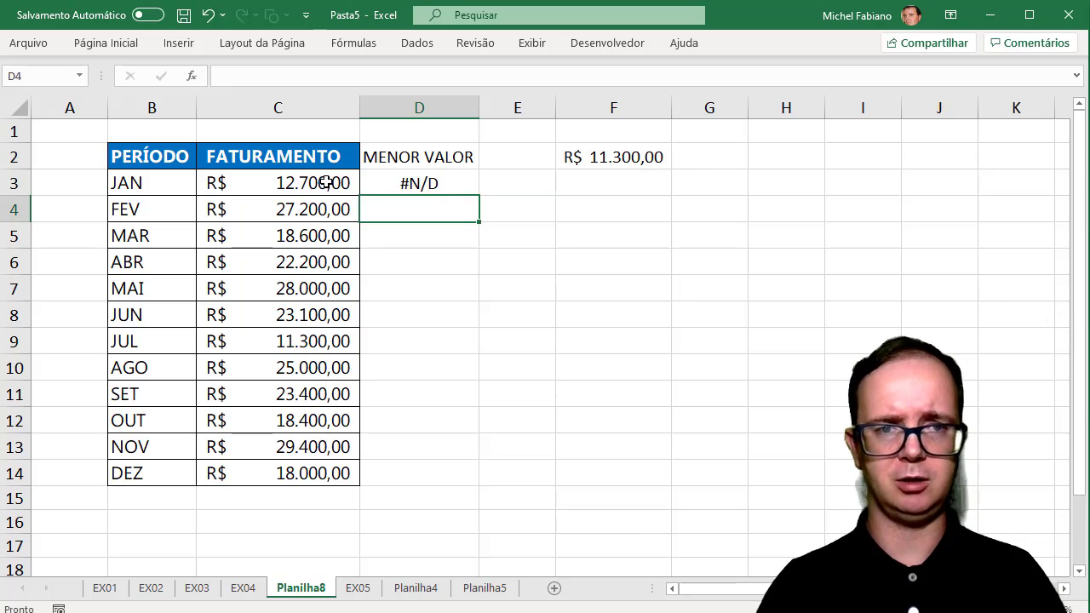
# - Fill D3's formula down to D14 and inspect the MÍNIMO formula in F2 without changing it
pyautogui.click(395, 183)
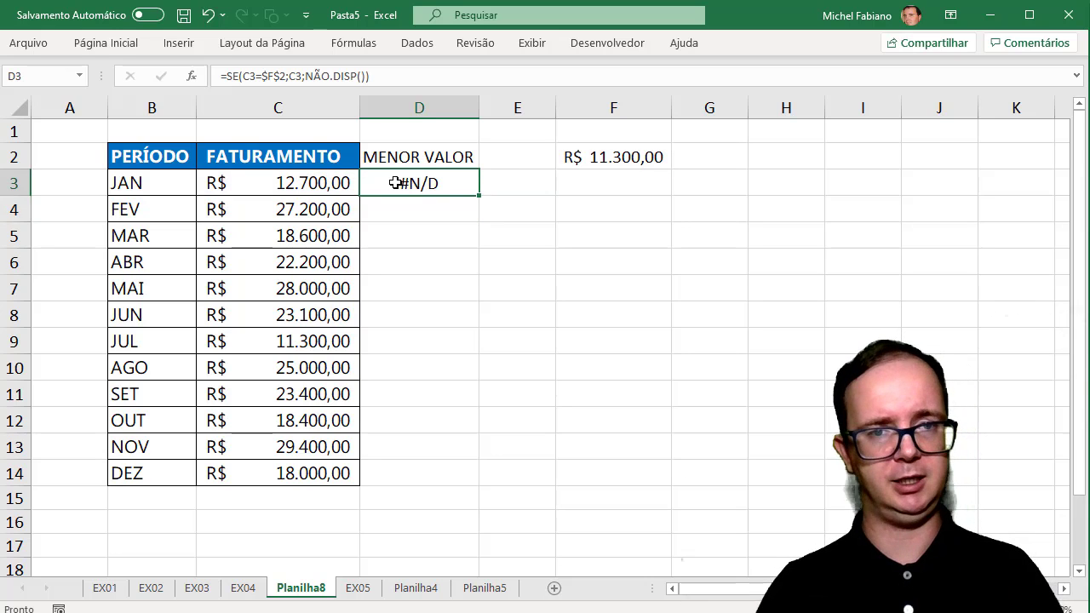
pyautogui.doubleClick(481, 198)
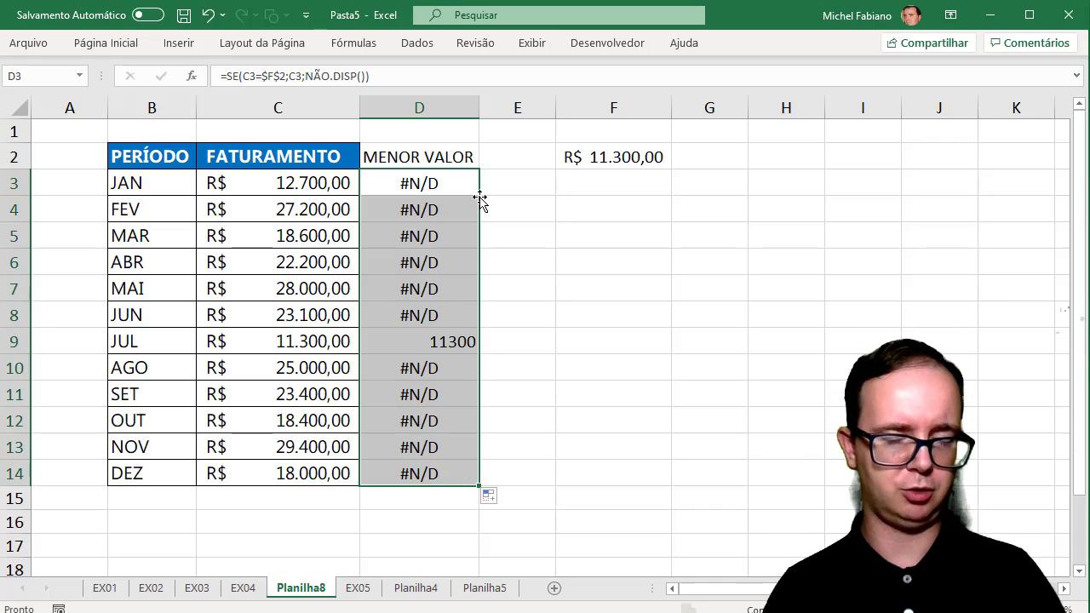
pyautogui.click(610, 157)
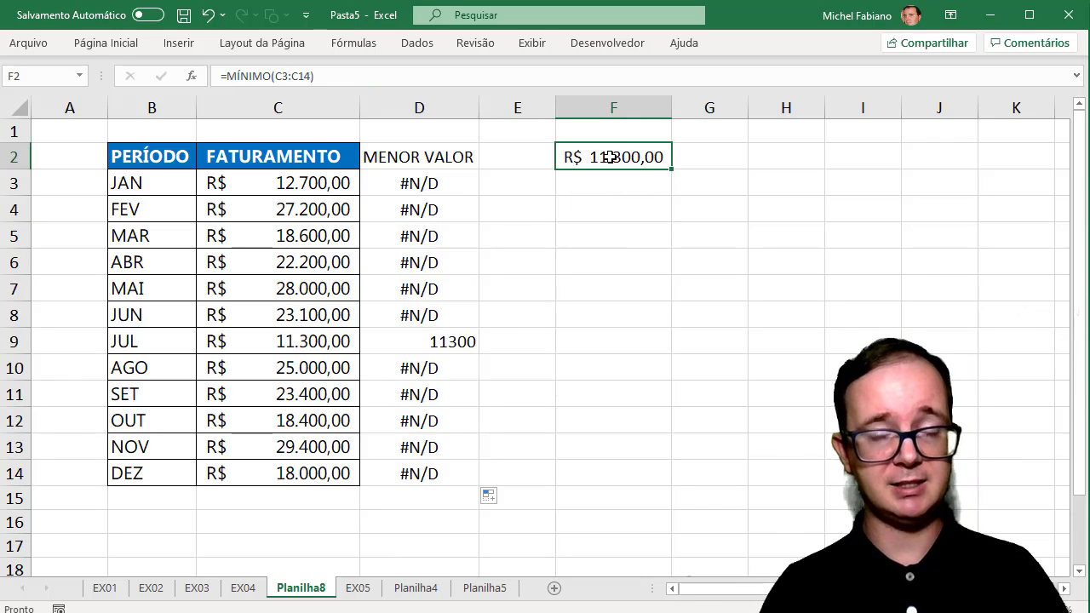
pyautogui.doubleClick(610, 156)
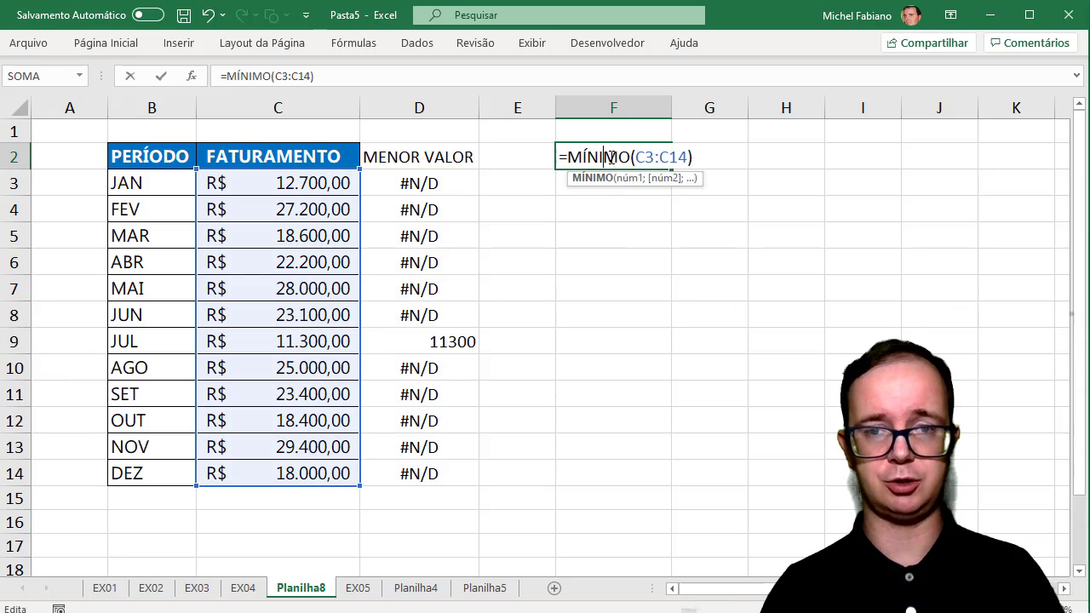
pyautogui.moveTo(569, 157); pyautogui.dragTo(720, 154)
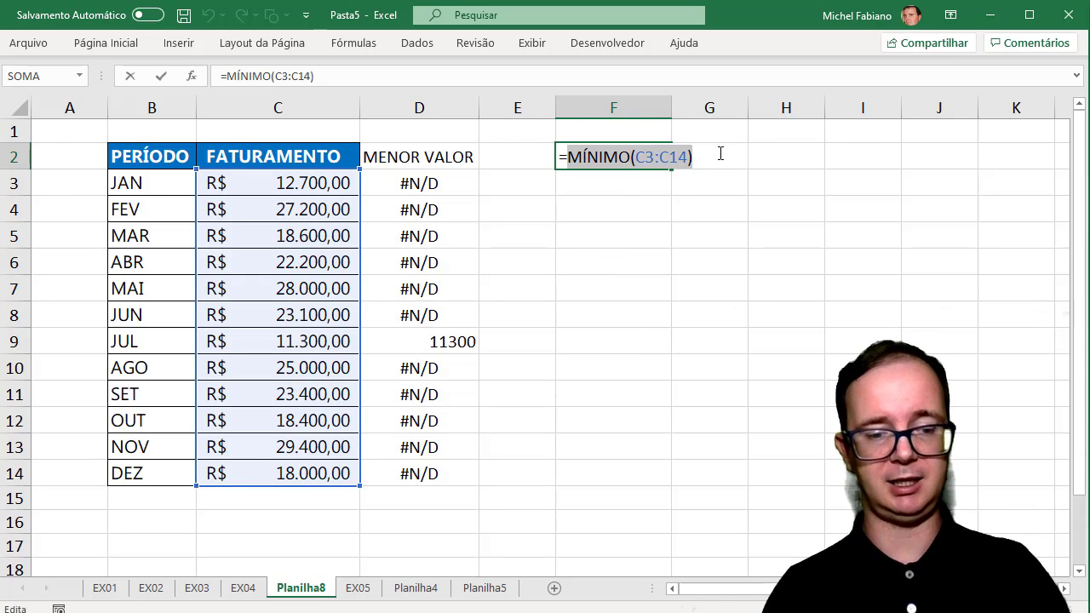
pyautogui.press('Escape')
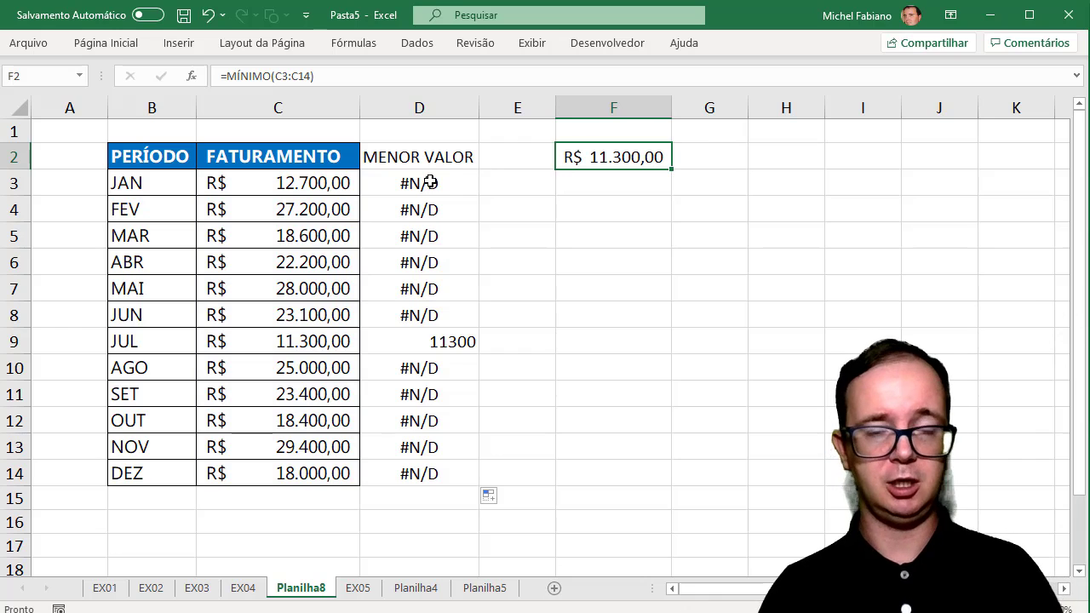
# - Replace $F$2 in D3 with MÍNIMO($C$3:$C$14) and refill D3:D14, leaving 11300 at JUL
pyautogui.click(435, 180)
pyautogui.doubleClick(436, 182)
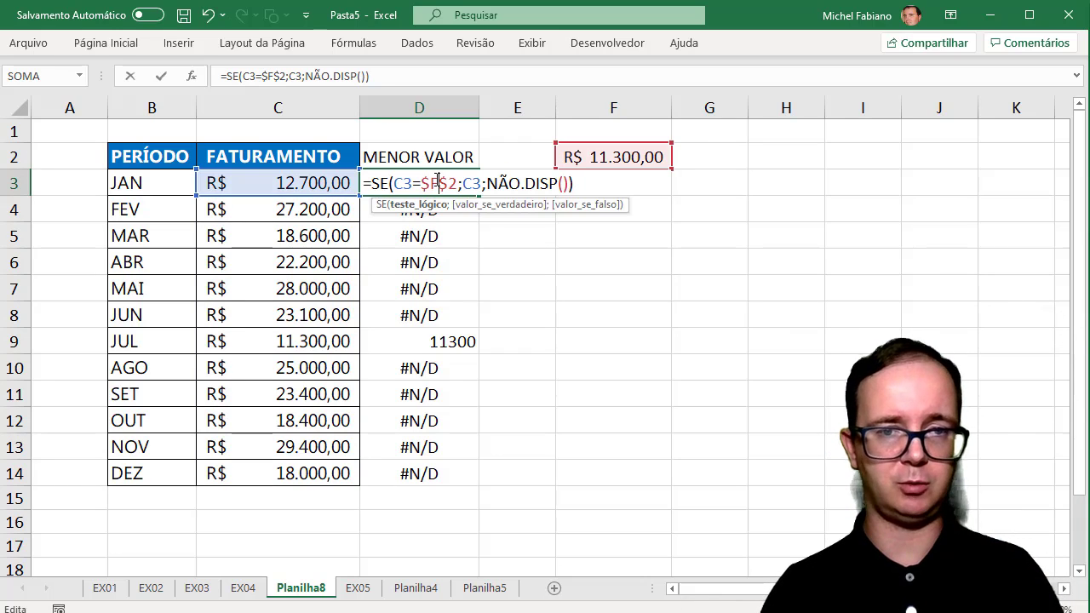
pyautogui.moveTo(422, 182); pyautogui.dragTo(459, 183)
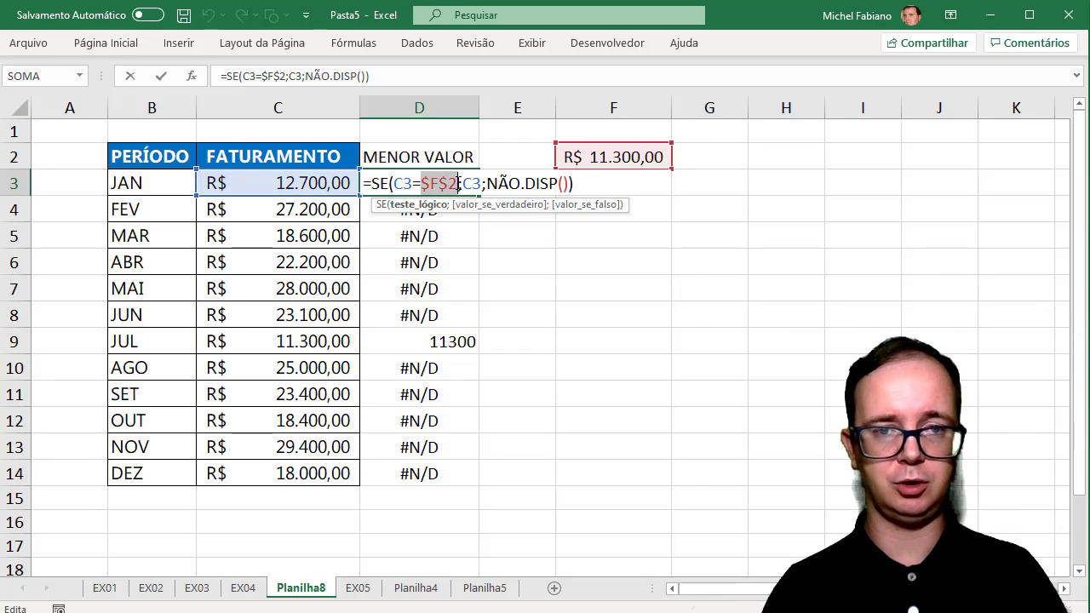
pyautogui.write('MÍNIMO(C3:C14)')
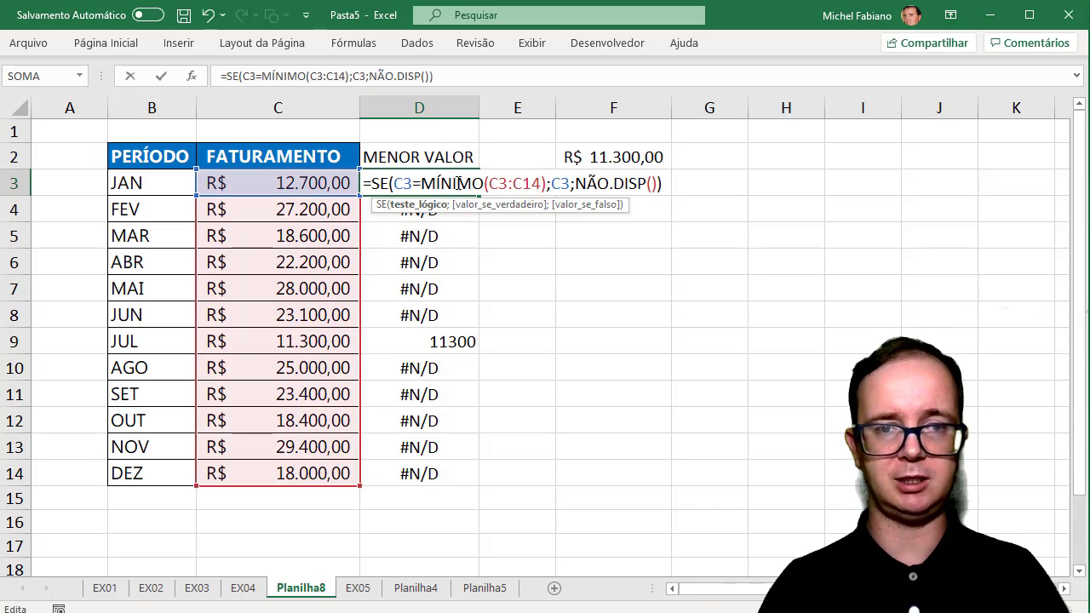
pyautogui.doubleClick(497, 183)
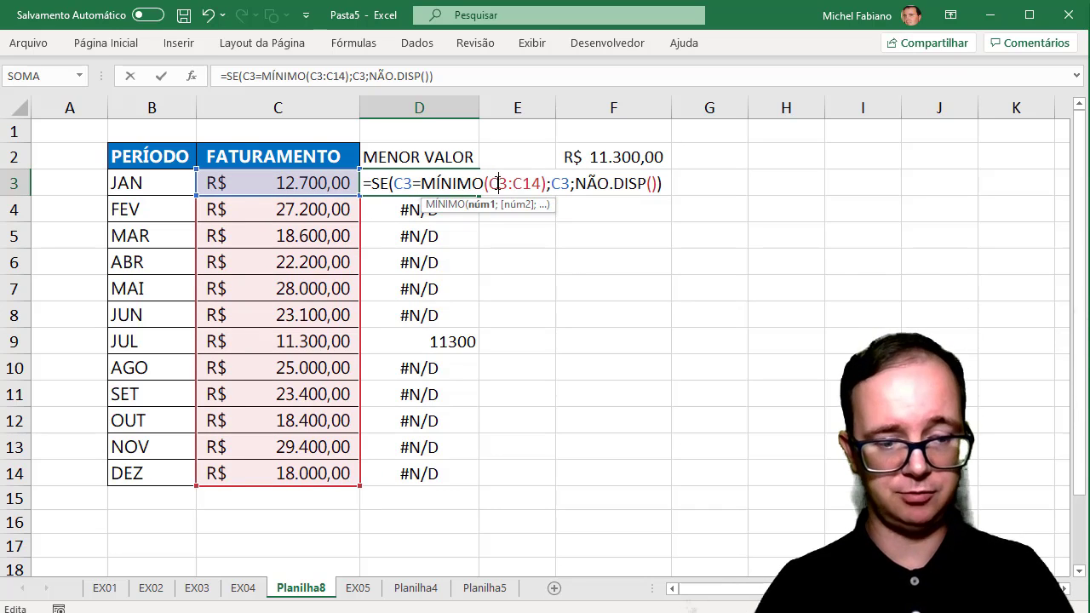
pyautogui.press('F4')
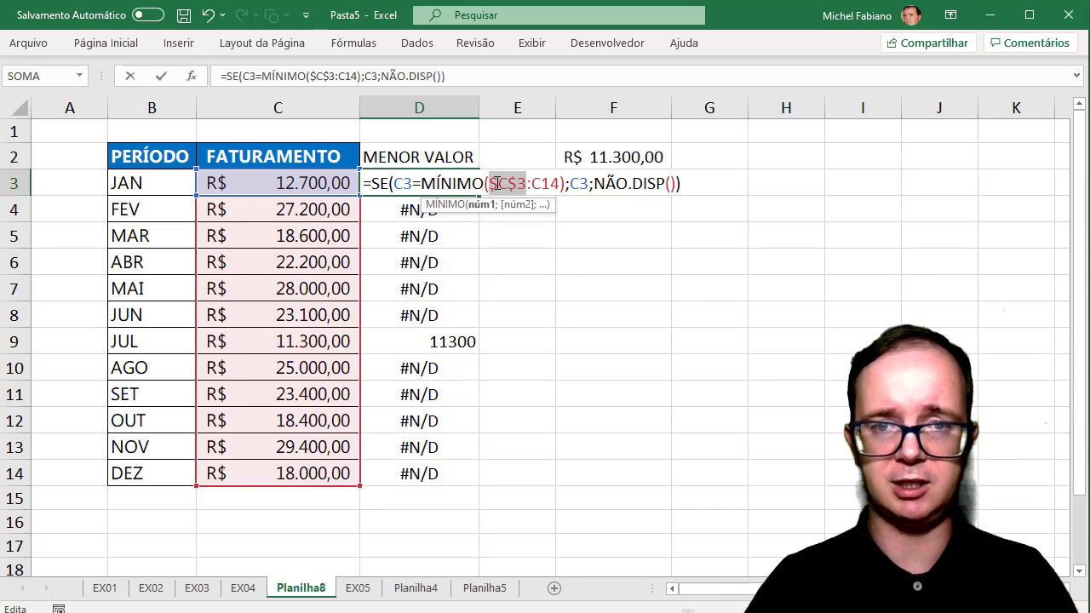
pyautogui.doubleClick(541, 183)
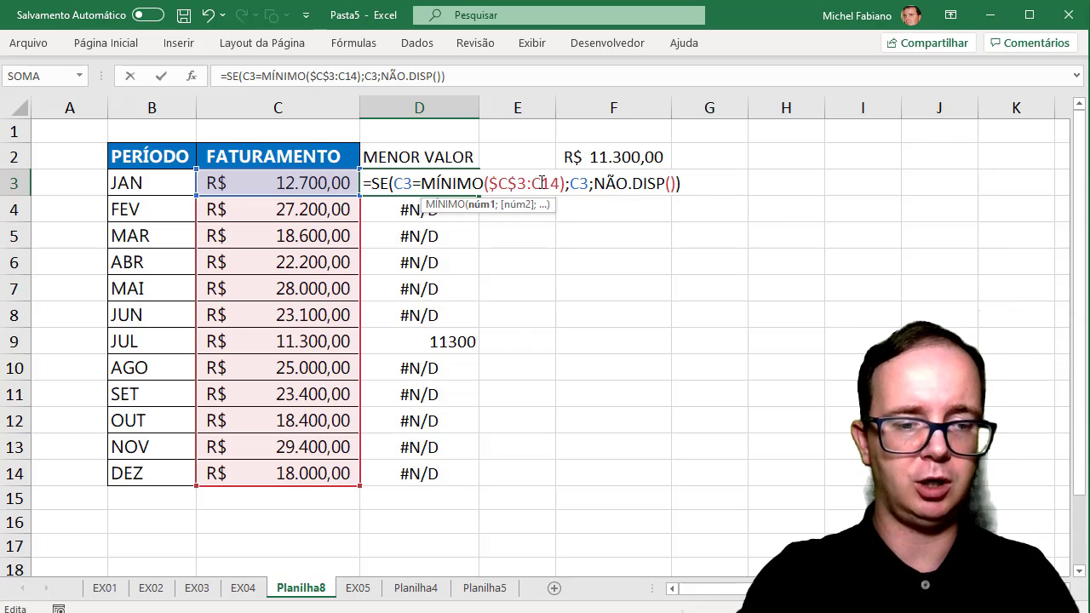
pyautogui.press('F4')
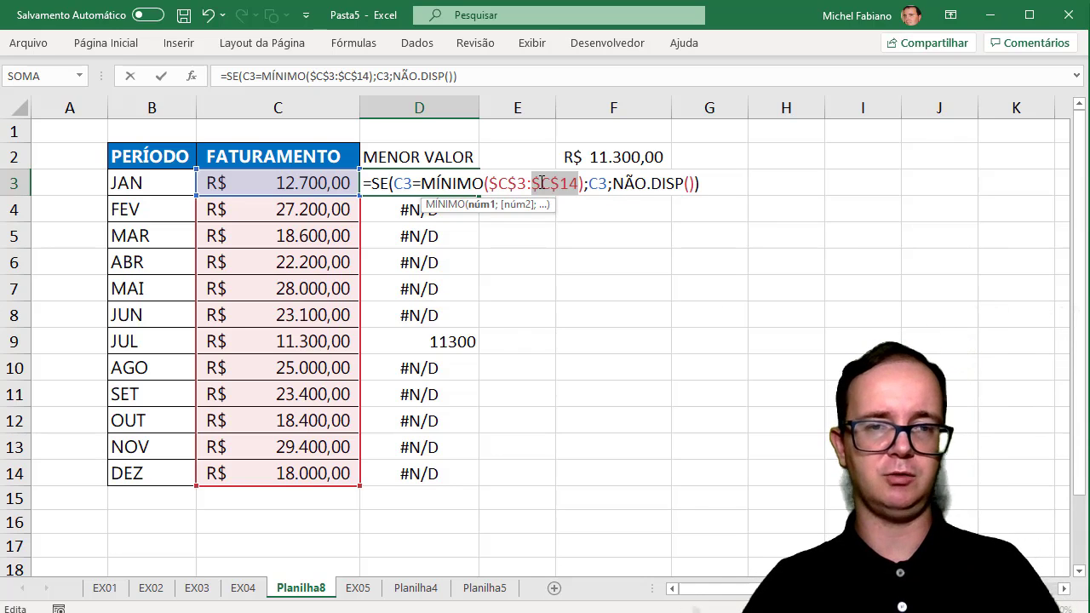
pyautogui.press('Return')
pyautogui.click(467, 186)
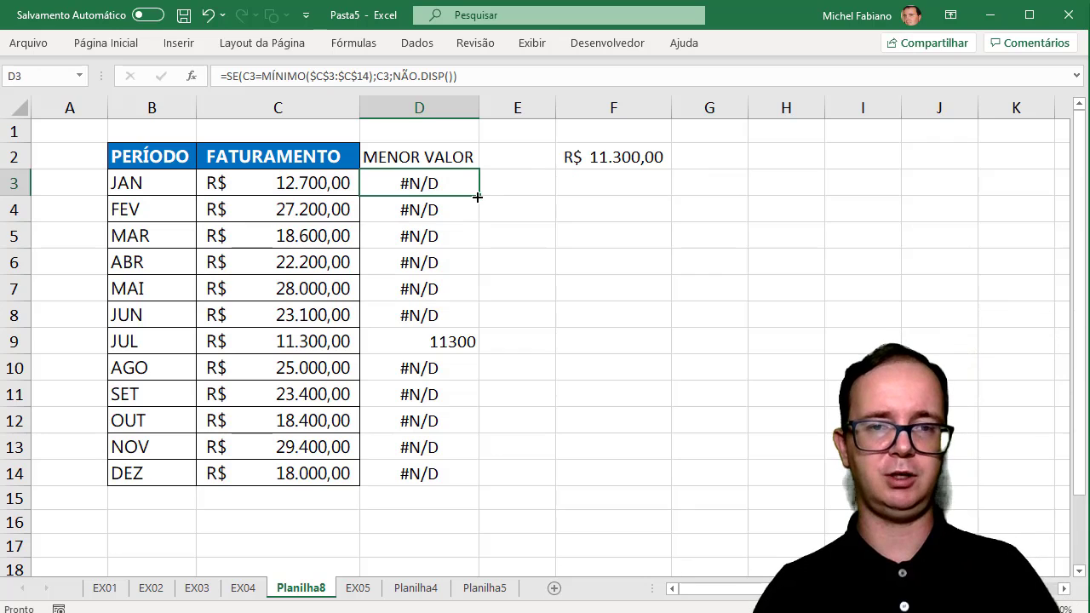
pyautogui.doubleClick(477, 196)
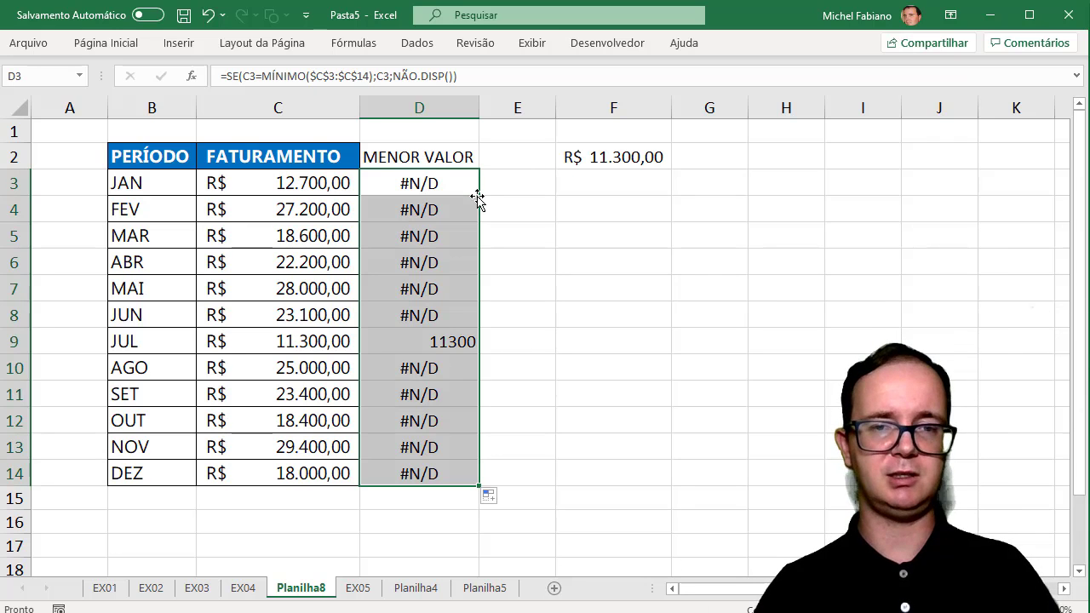
# - Delete the minimum in column F and the helper formulas in D3:D14
pyautogui.click(646, 101)
pyautogui.press('Delete')
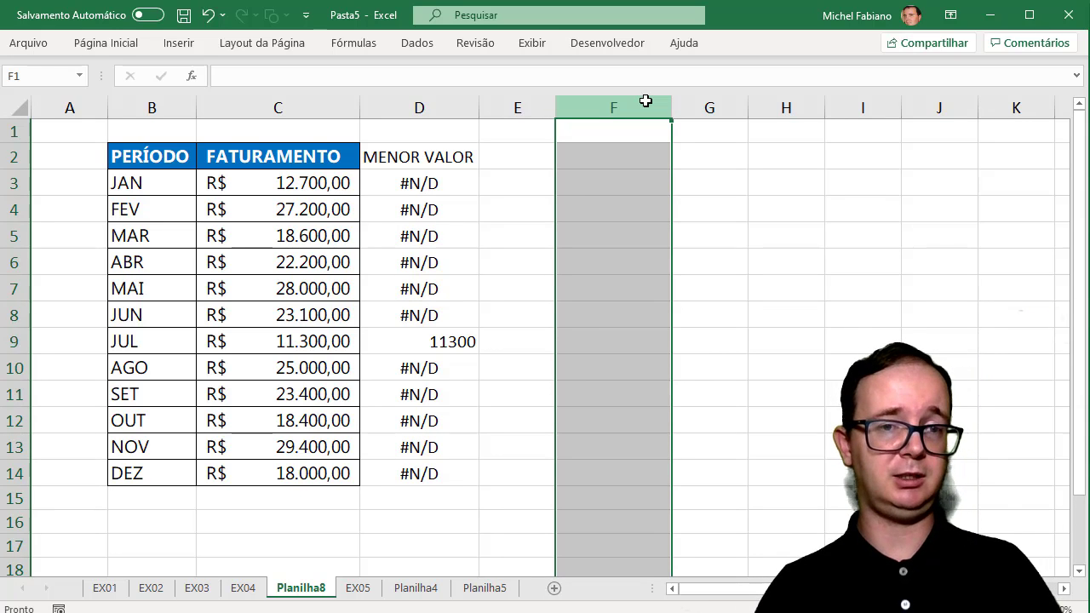
pyautogui.click(411, 178)
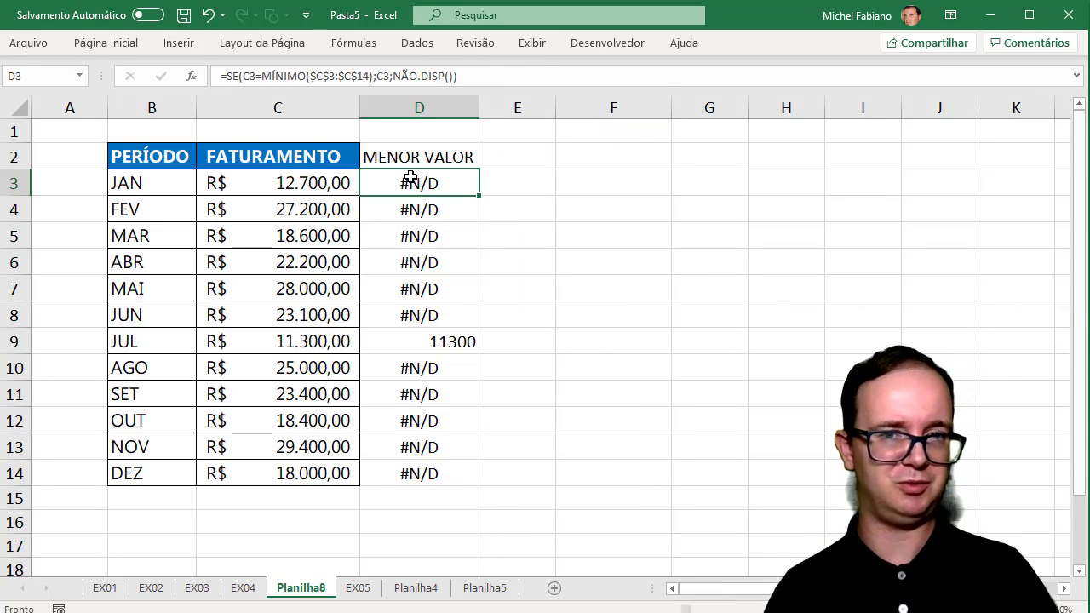
pyautogui.moveTo(410, 177); pyautogui.dragTo(417, 476)
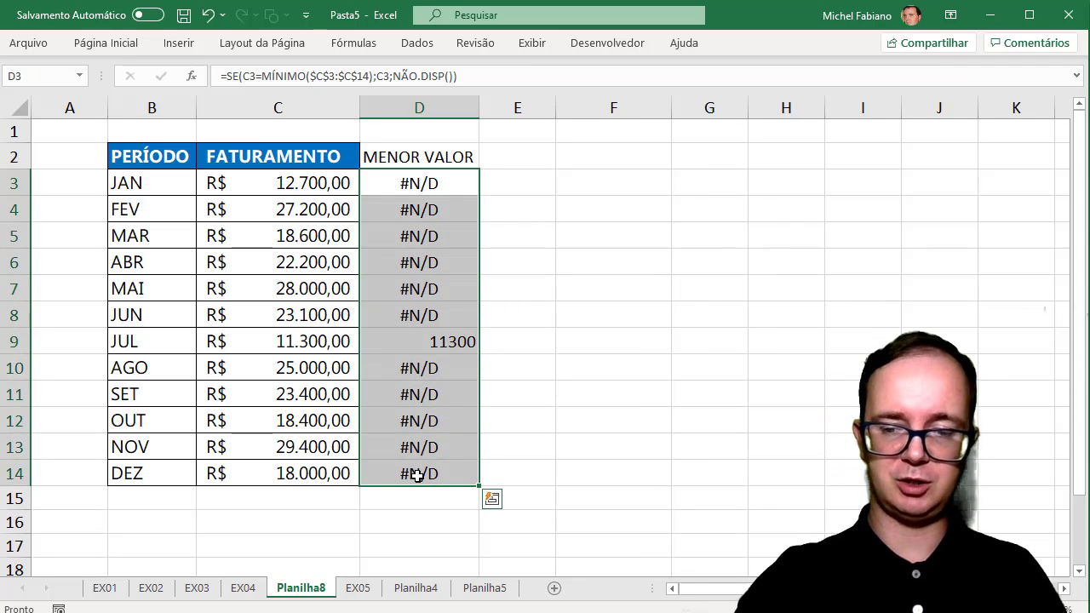
pyautogui.press('Delete')
# - Start a fresh D3 formula =SE(C3=MÍNIMO($C$3:$C$14); as the condition
pyautogui.click(424, 180)
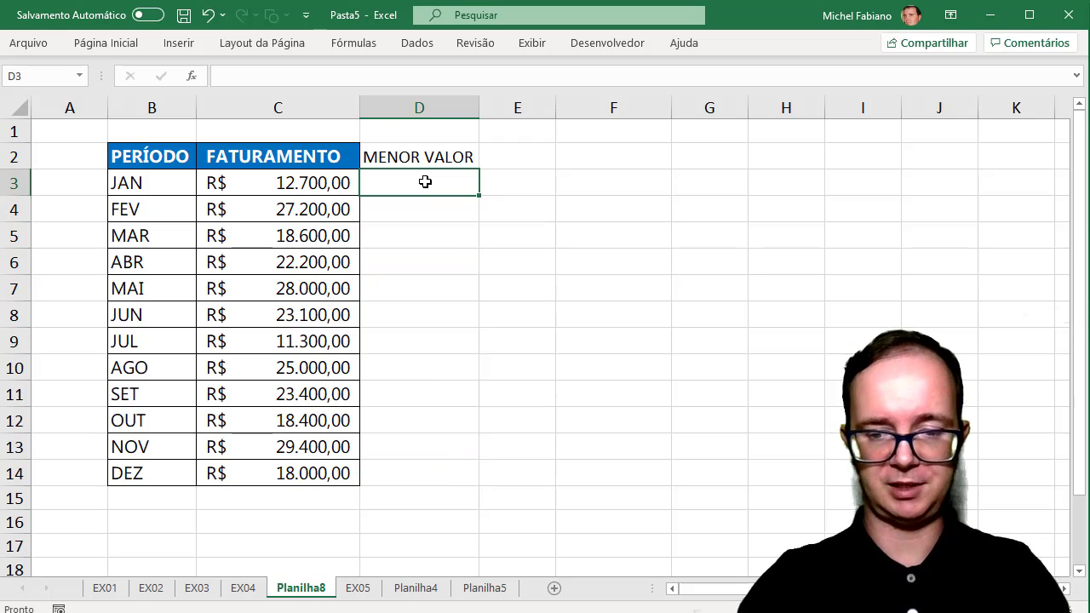
pyautogui.write('=SE(')
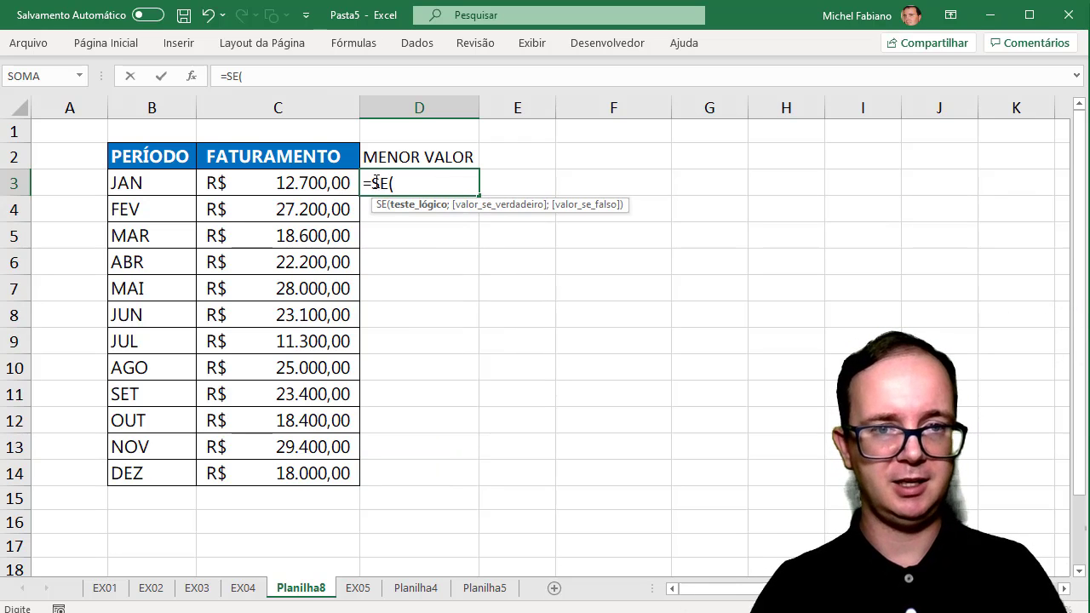
pyautogui.click(337, 181)
pyautogui.write('=')
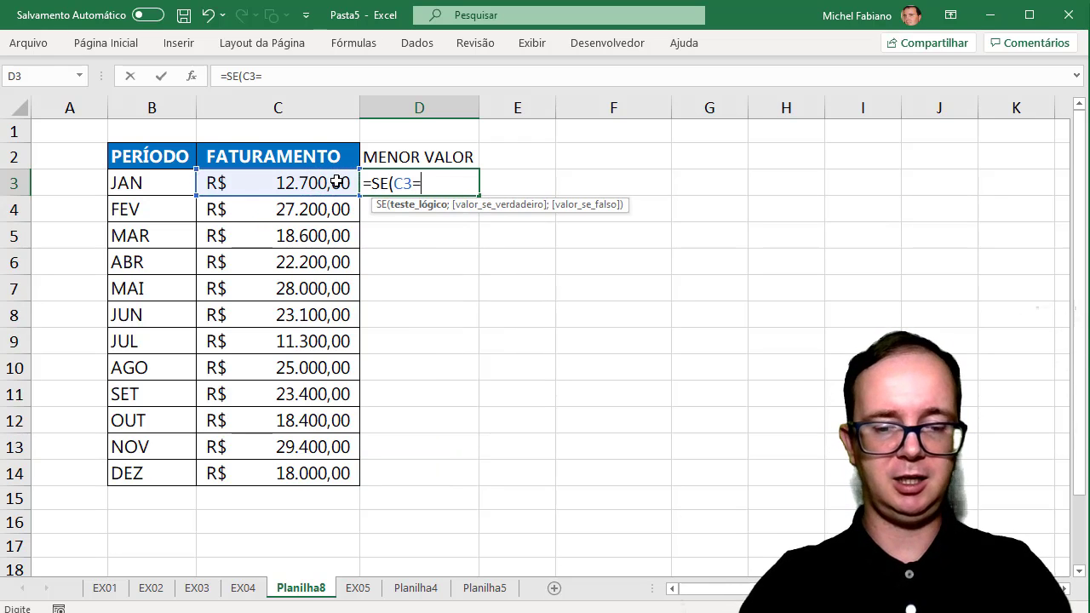
pyautogui.write('MÍNIMO')
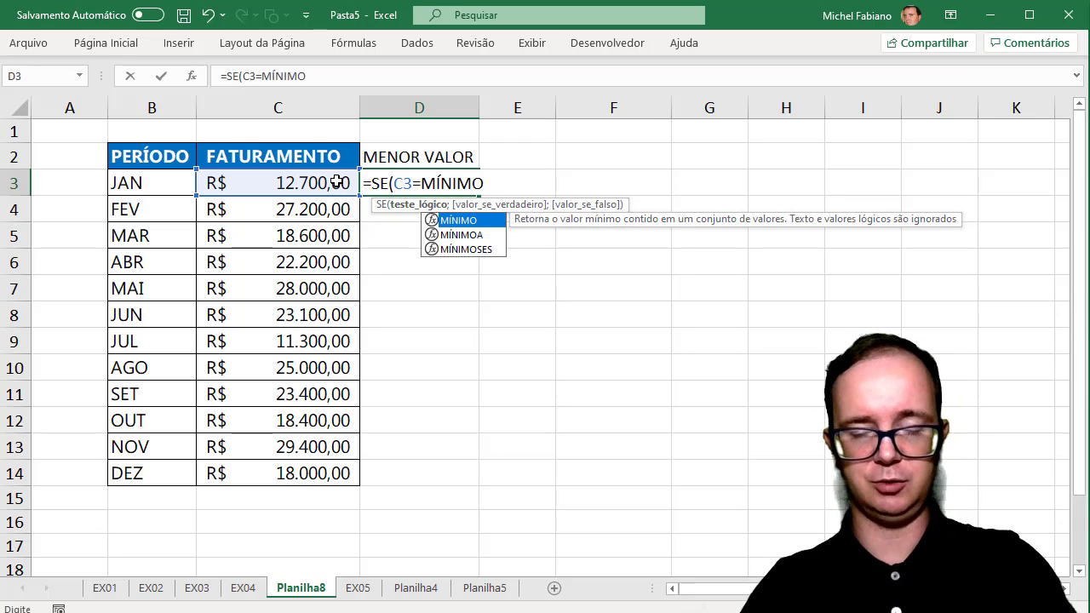
pyautogui.write('(')
pyautogui.moveTo(316, 182); pyautogui.dragTo(302, 466)
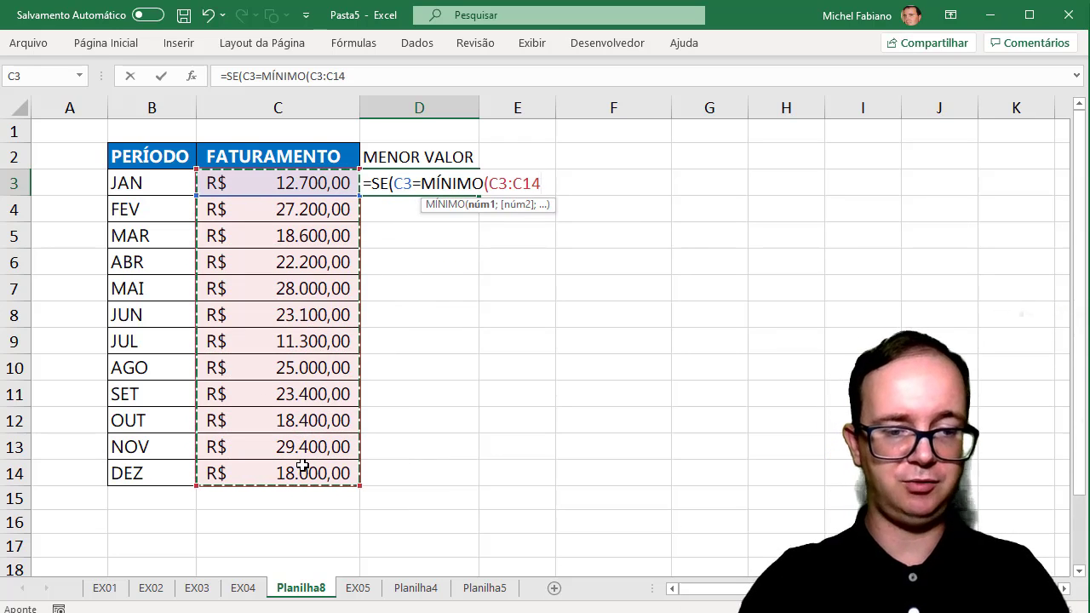
pyautogui.press('F4')
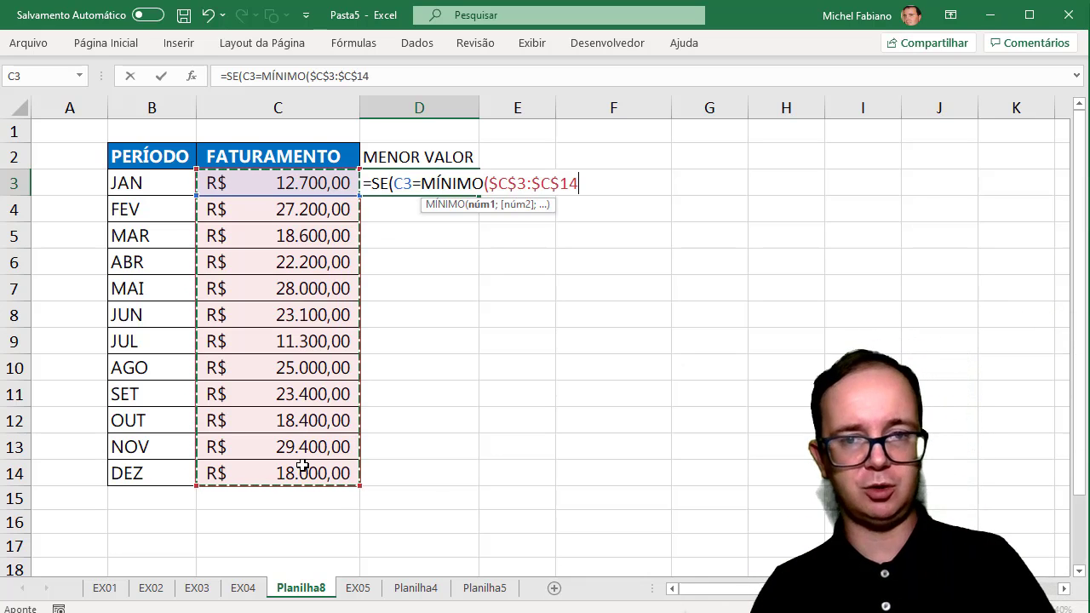
pyautogui.write(')')
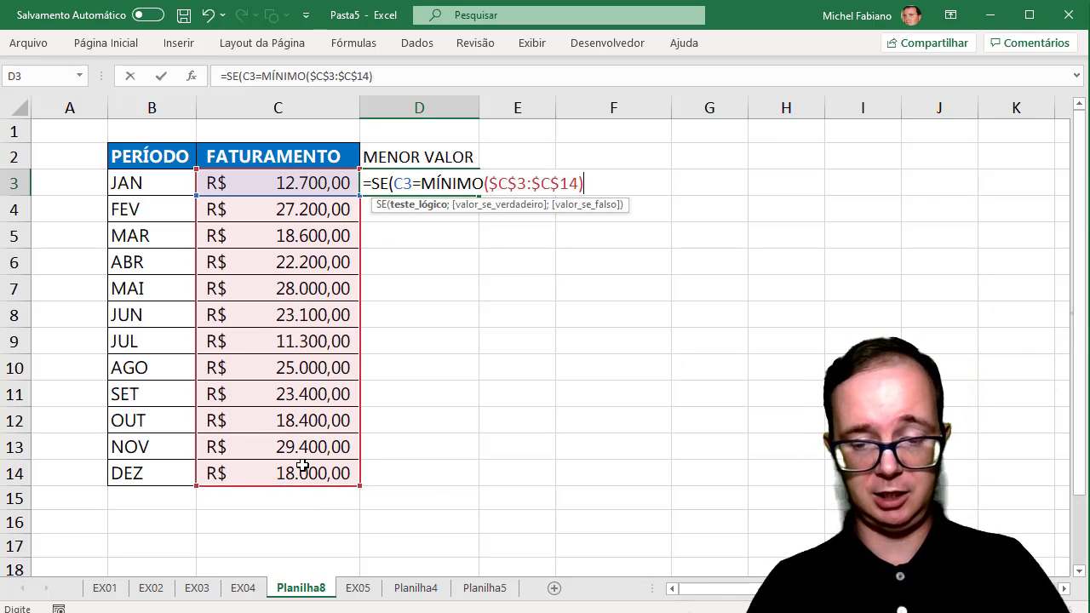
pyautogui.write(';')
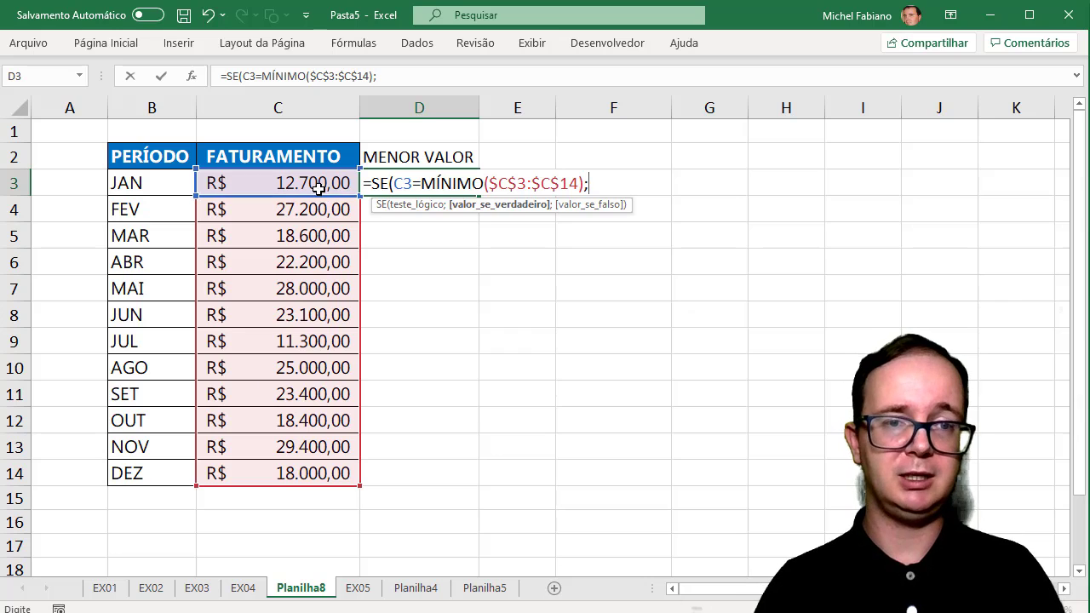
# - Finish it with C3 and NÃO.DISP(), then fill it down to D14
pyautogui.click(316, 184)
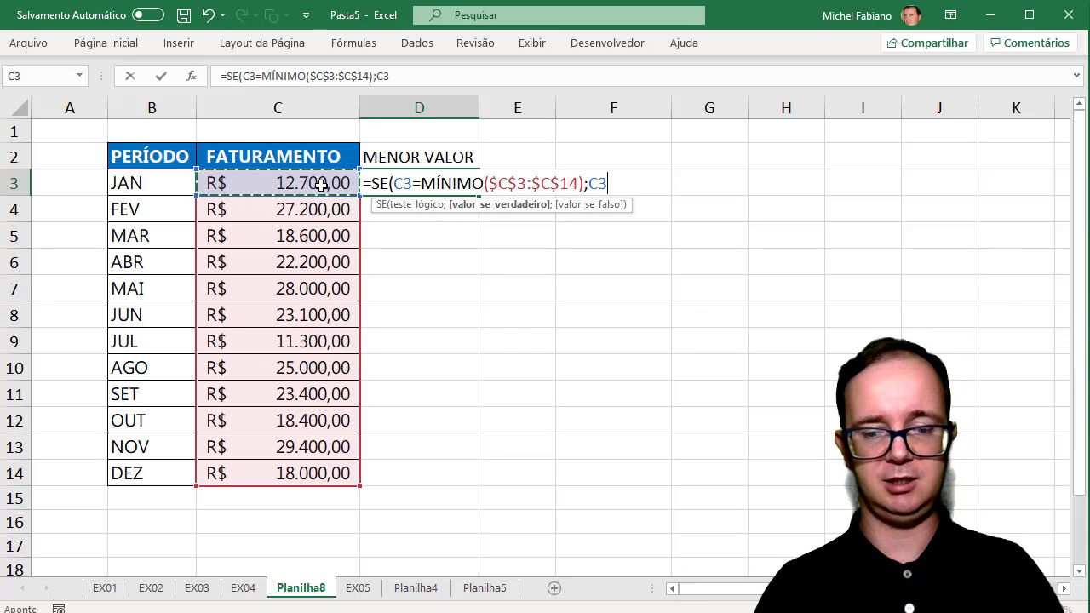
pyautogui.write(';NÃ')
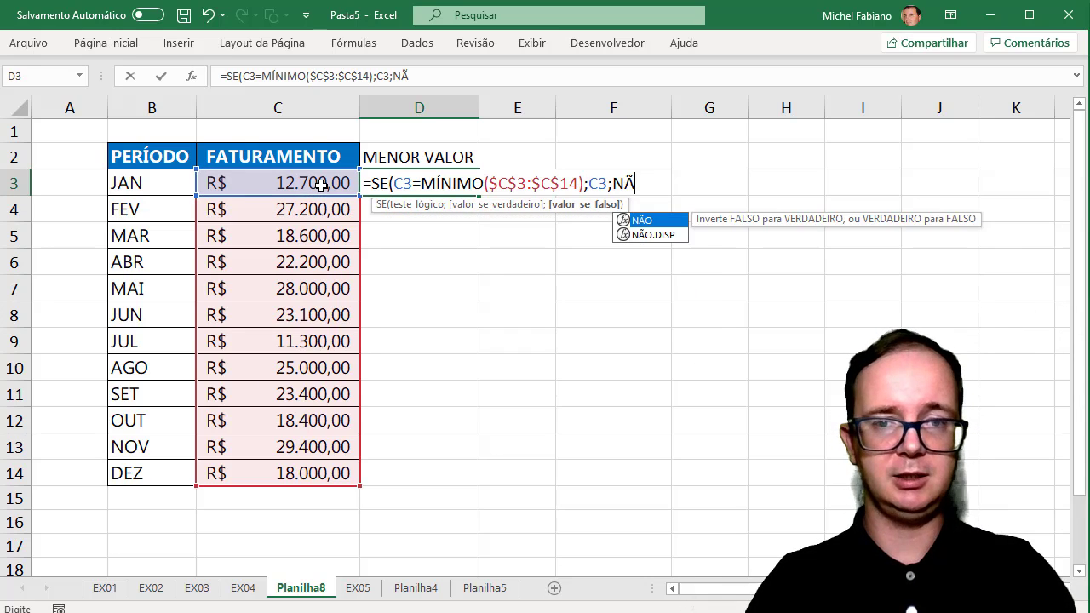
pyautogui.write('I.DISP')
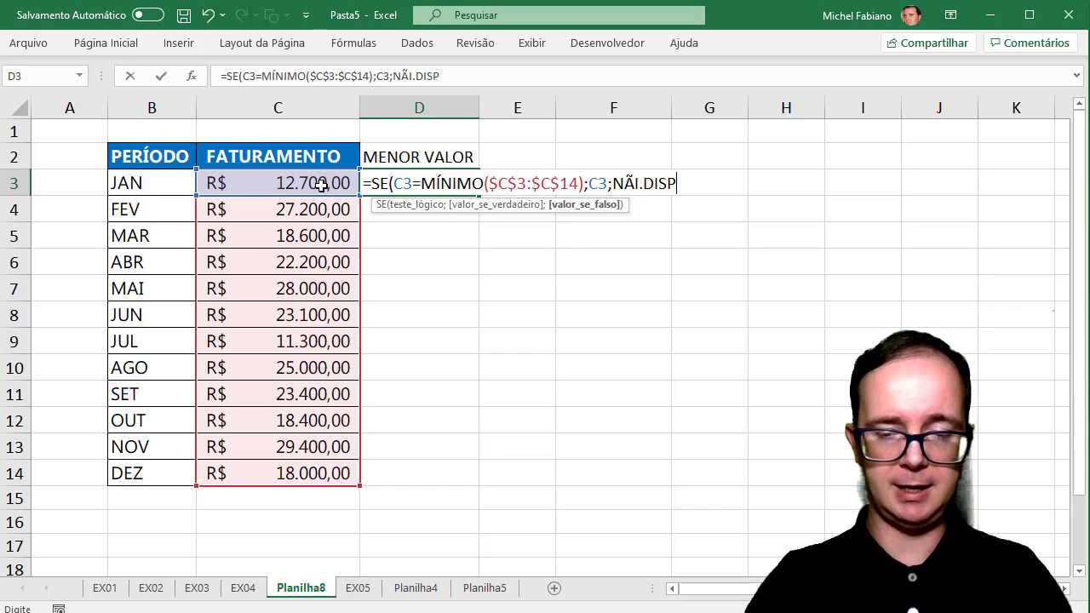
pyautogui.press('BackSpace')
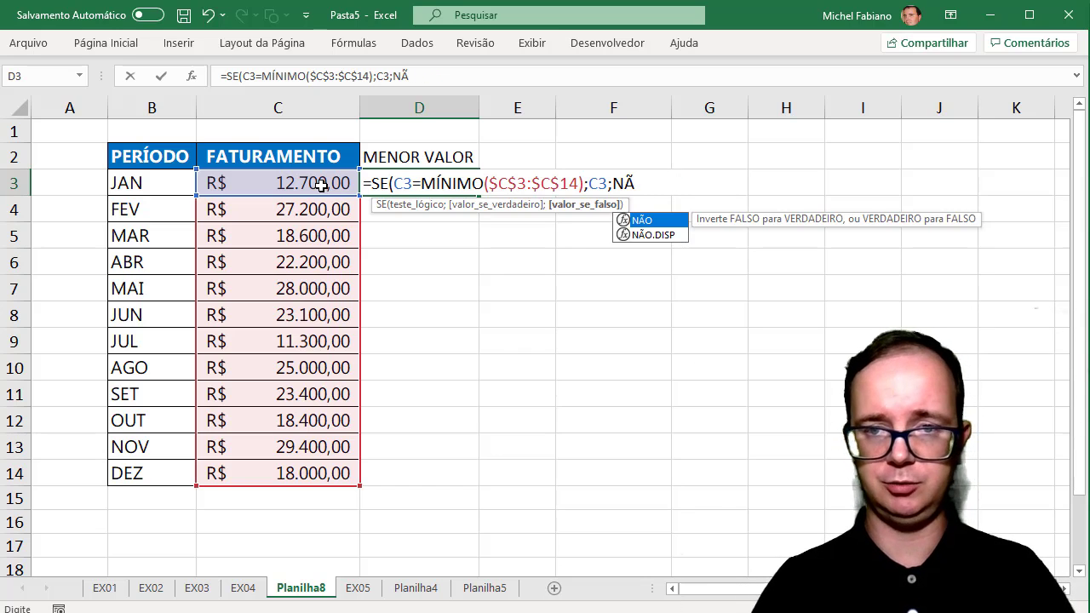
pyautogui.doubleClick(645, 235)
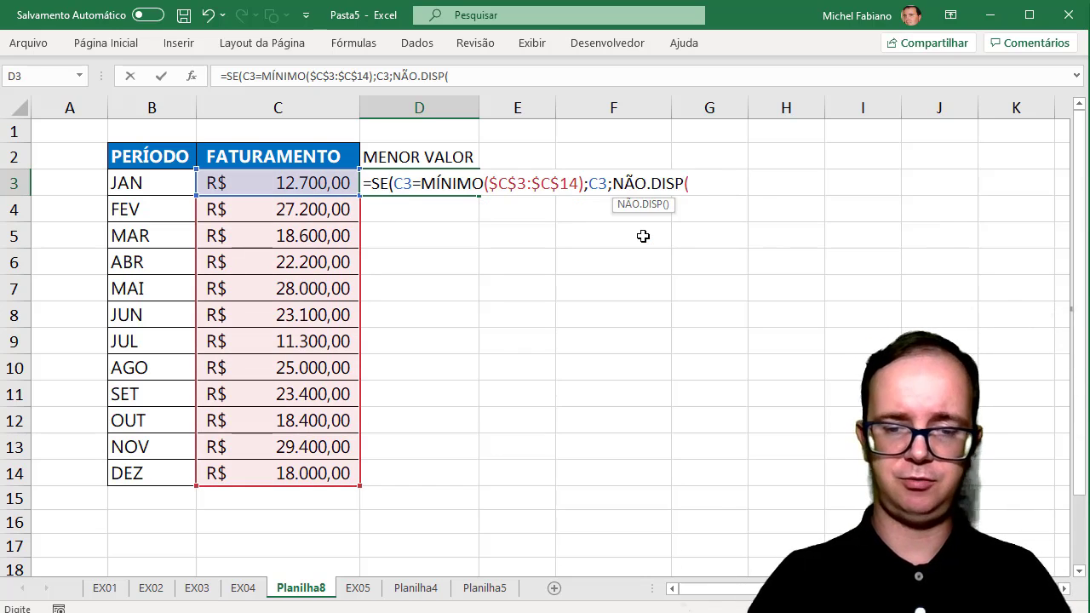
pyautogui.write('))')
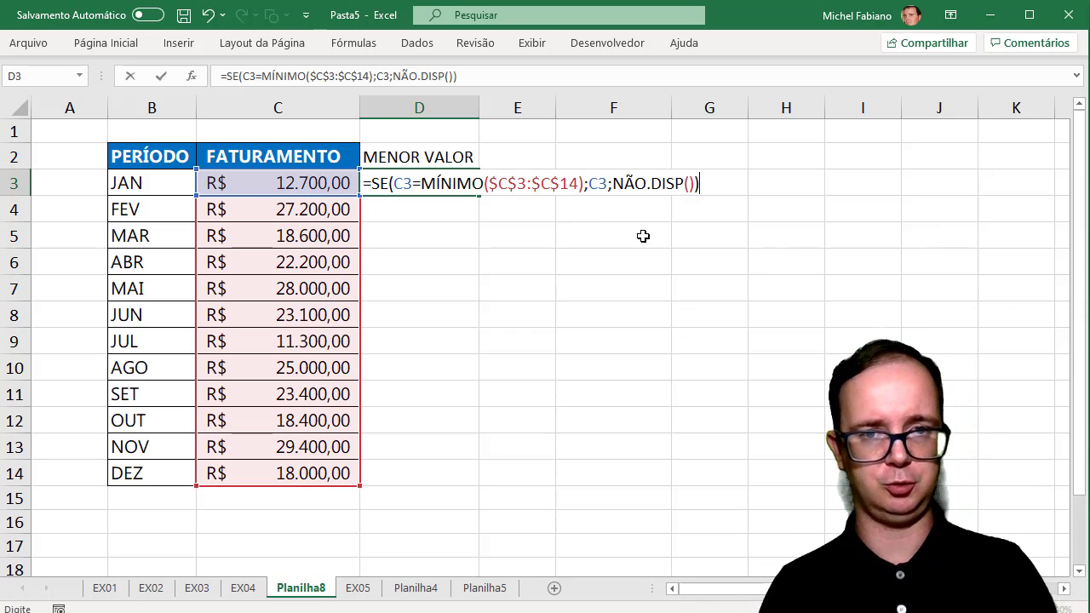
pyautogui.press('Return')
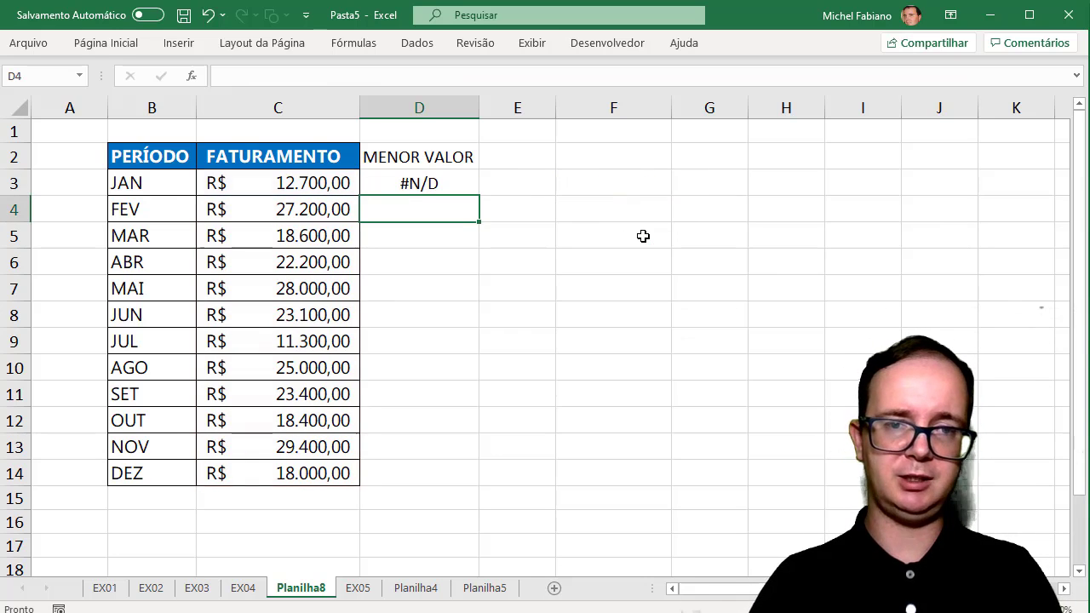
pyautogui.click(466, 182)
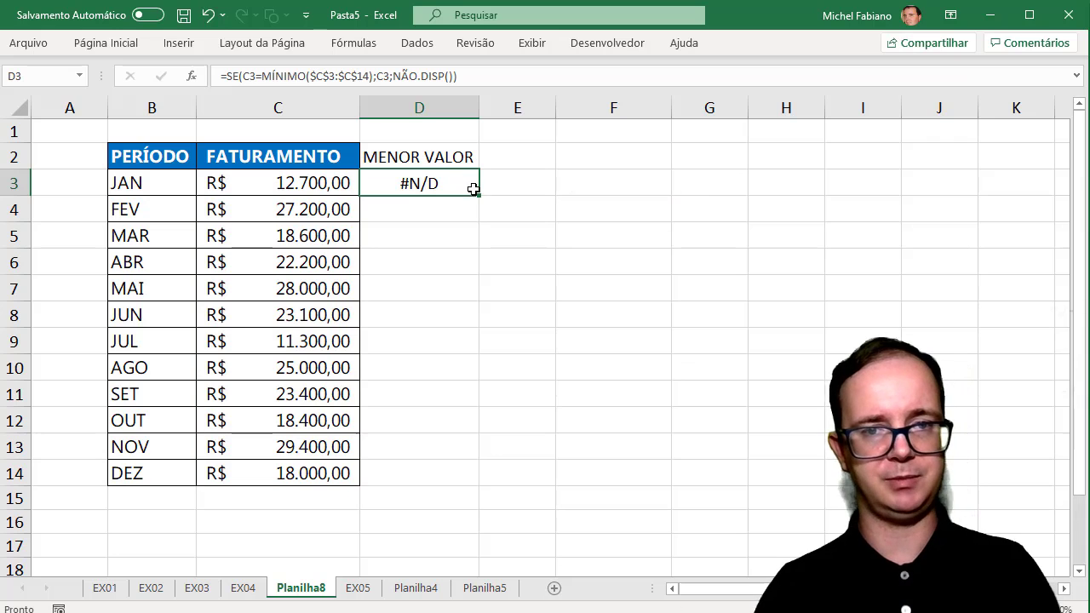
pyautogui.doubleClick(479, 196)
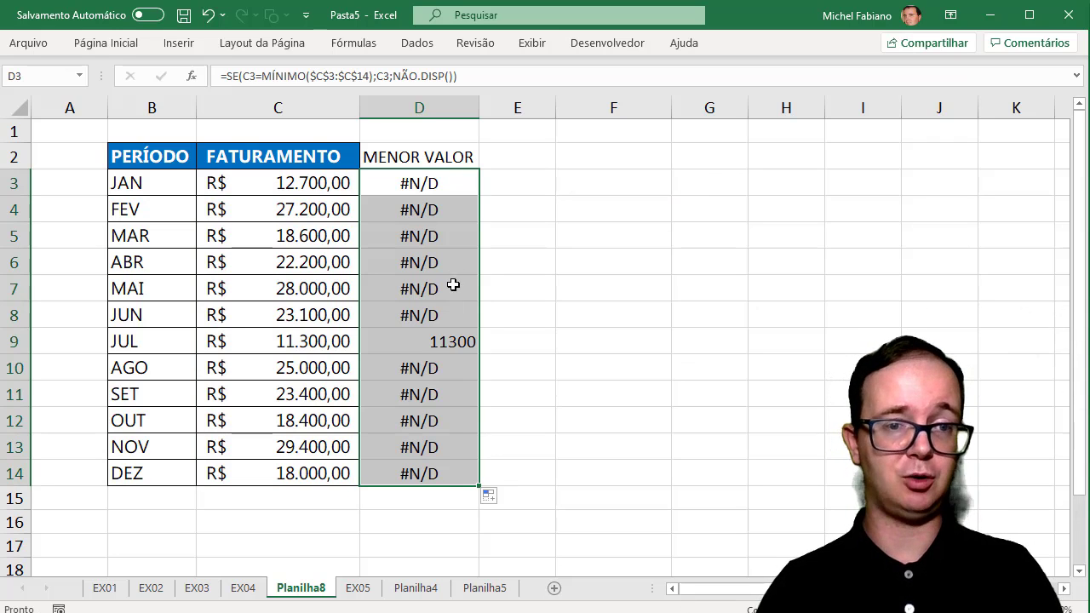
# - Change MAR's revenue in C5 to 10000 so MENOR VALOR shifts to MAR
pyautogui.click(317, 236)
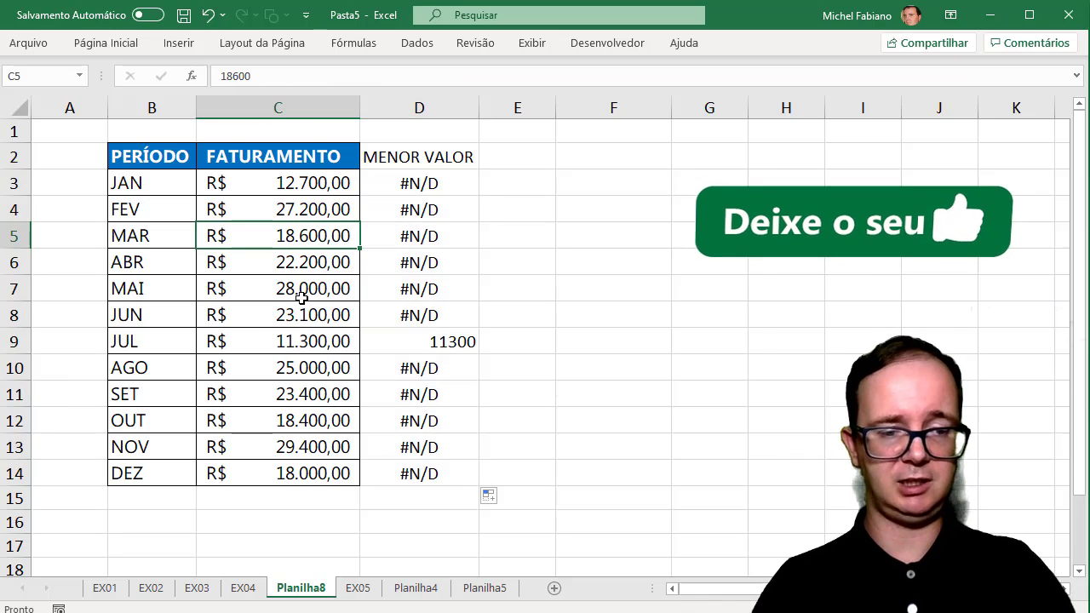
pyautogui.press('BackSpace')
pyautogui.write('10000')
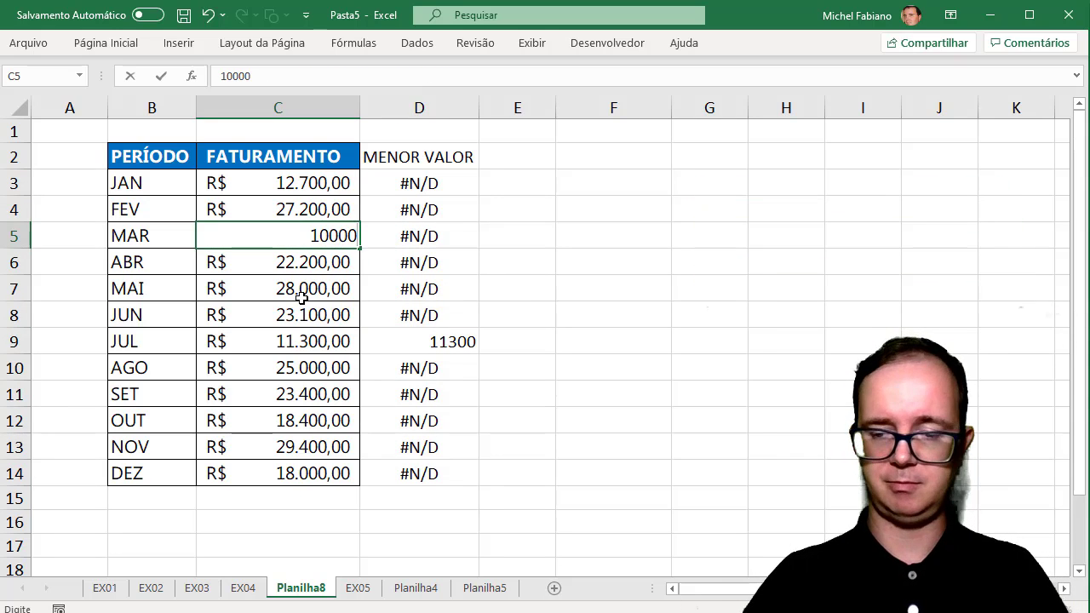
pyautogui.press('Return')
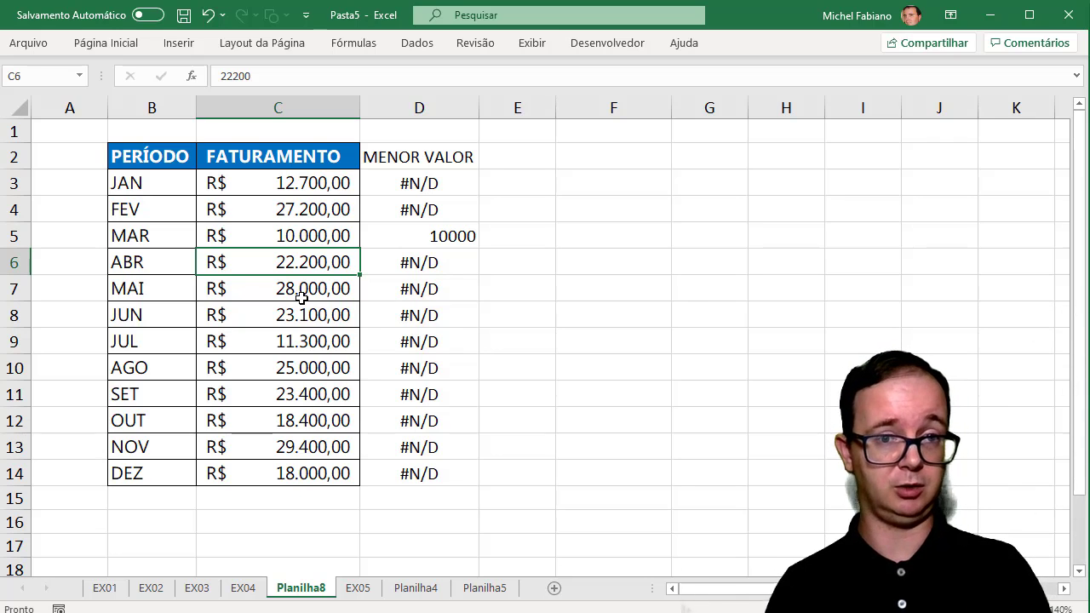
# - Insert a clustered column chart of B2:D14 and place it right of the table
pyautogui.moveTo(156, 156); pyautogui.dragTo(430, 471)
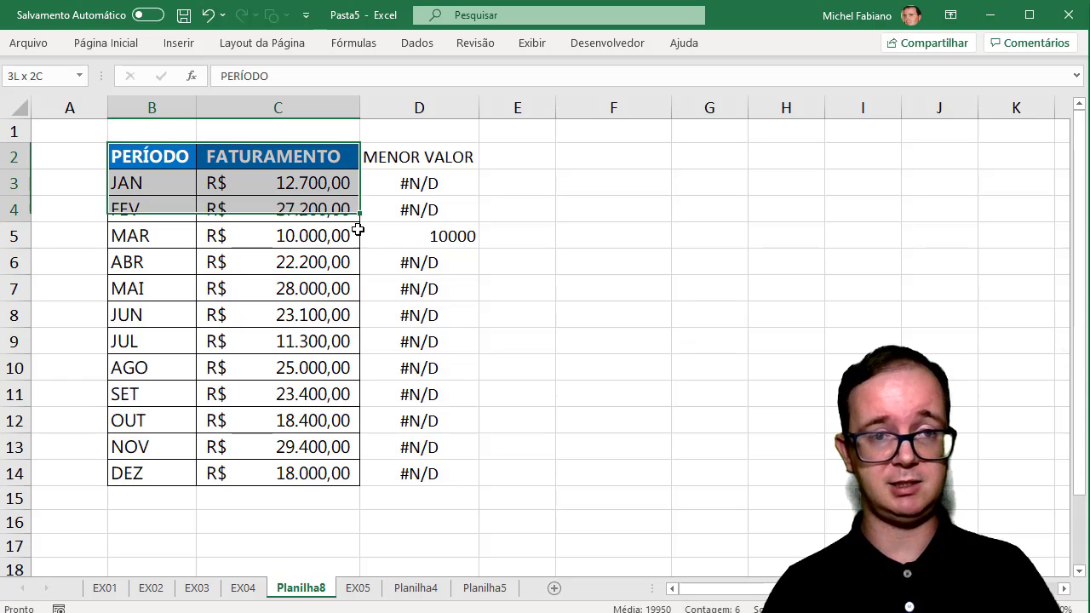
pyautogui.click(177, 42)
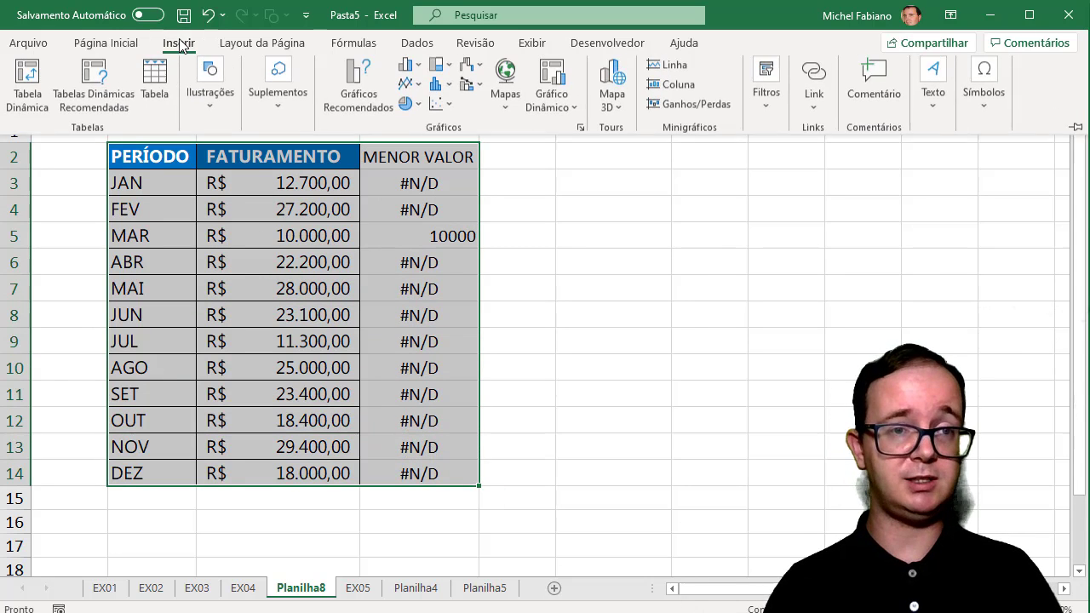
pyautogui.click(419, 72)
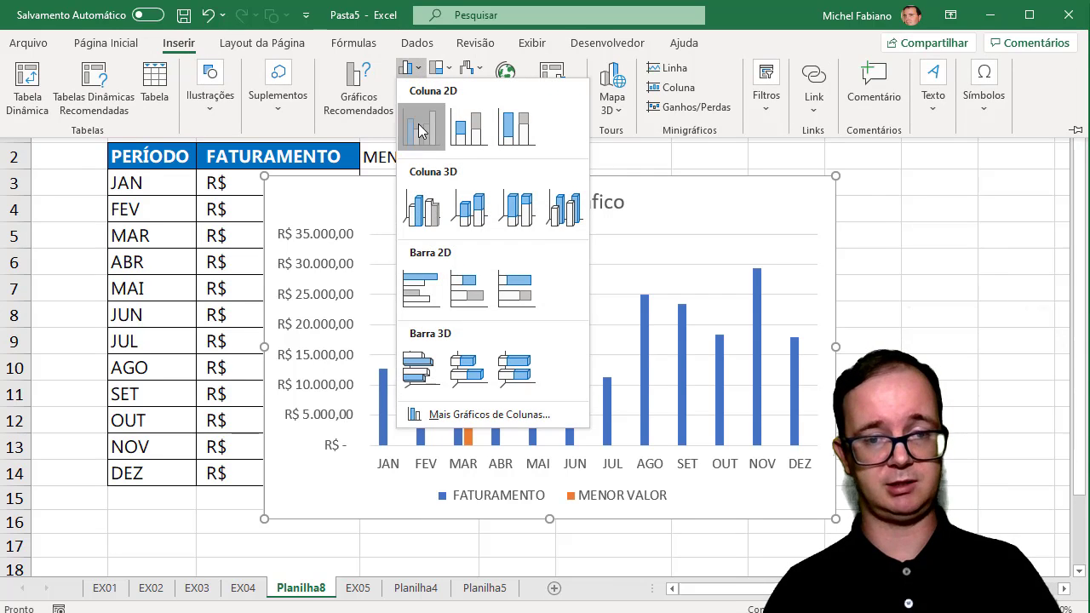
pyautogui.click(419, 130)
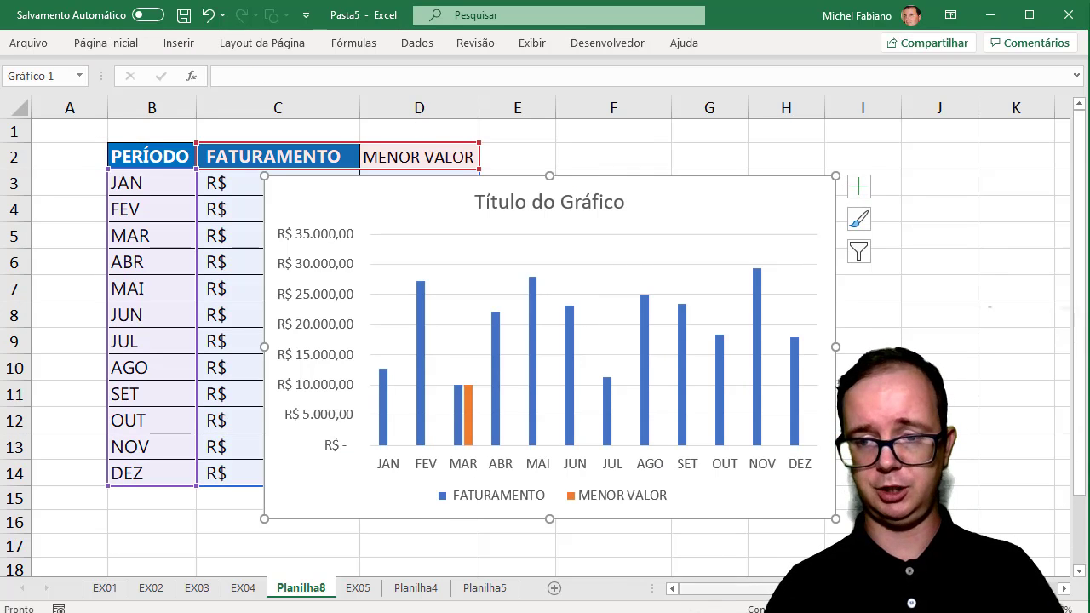
pyautogui.moveTo(1027, 610); pyautogui.dragTo(1015, 609)
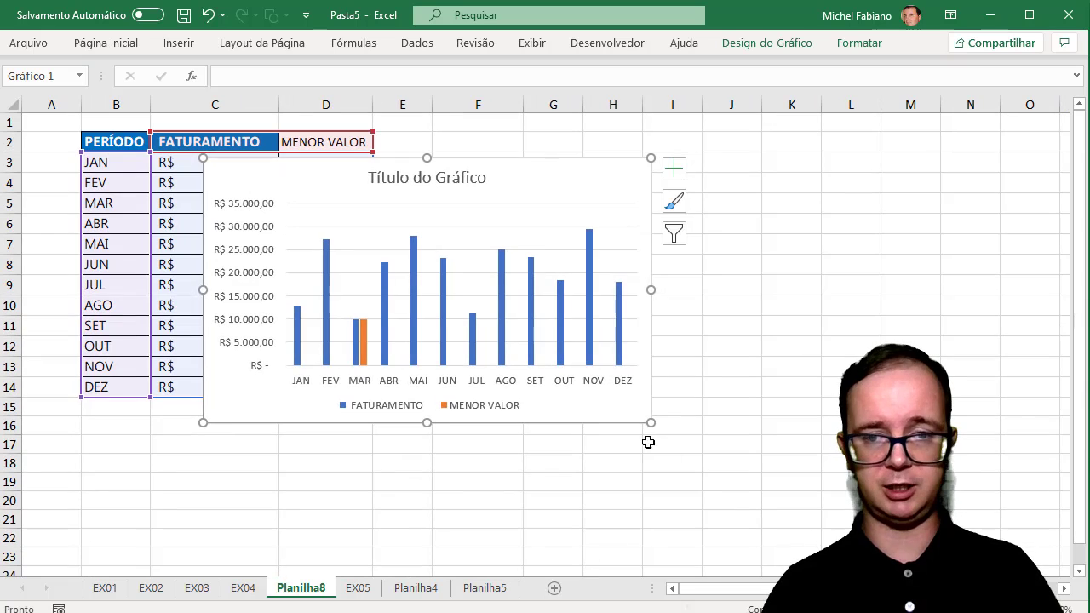
pyautogui.moveTo(615, 426); pyautogui.dragTo(805, 396)
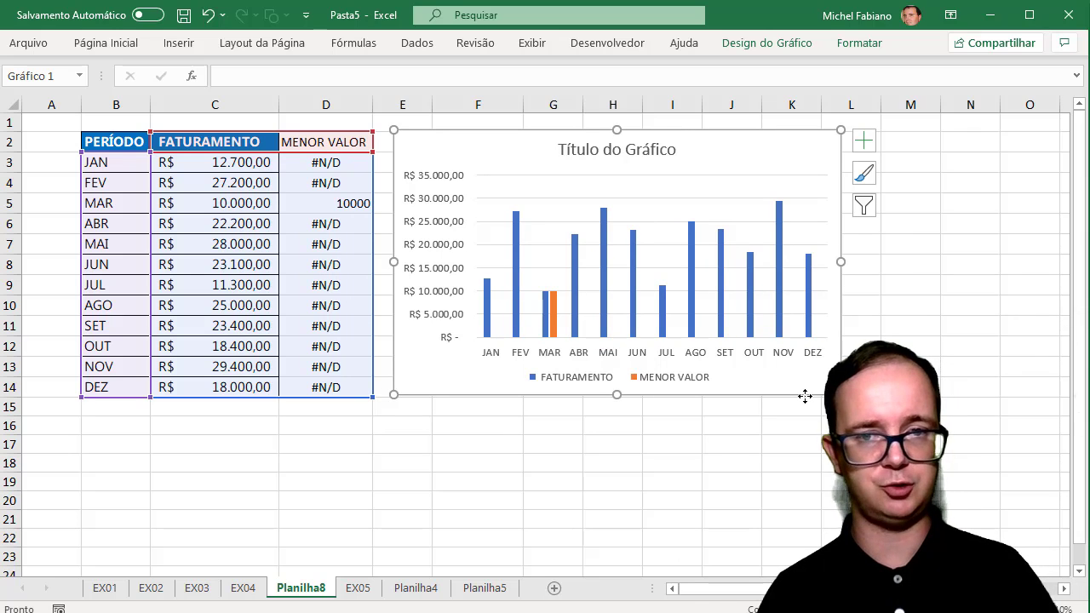
pyautogui.click(555, 316)
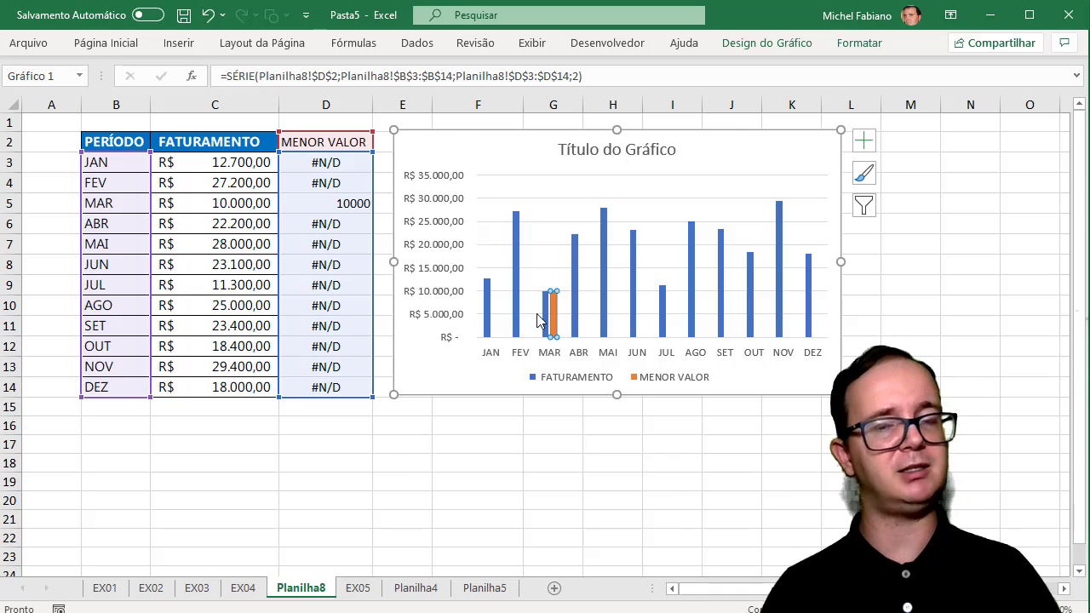
# - Fill the MENOR VALOR bar at MAR dark red instead of orange
pyautogui.moveTo(554, 320)
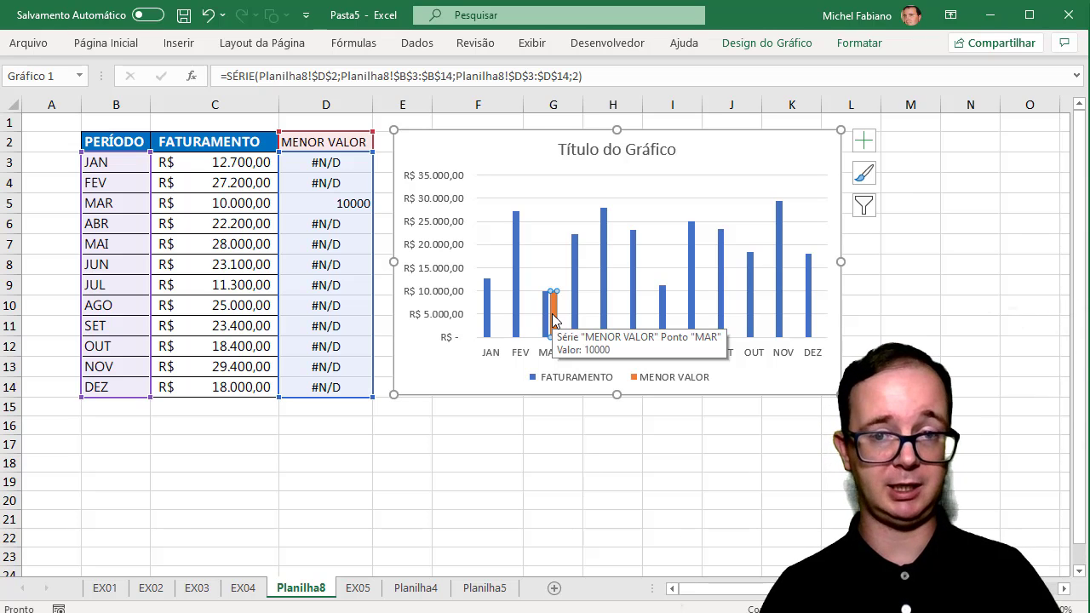
pyautogui.click(861, 42)
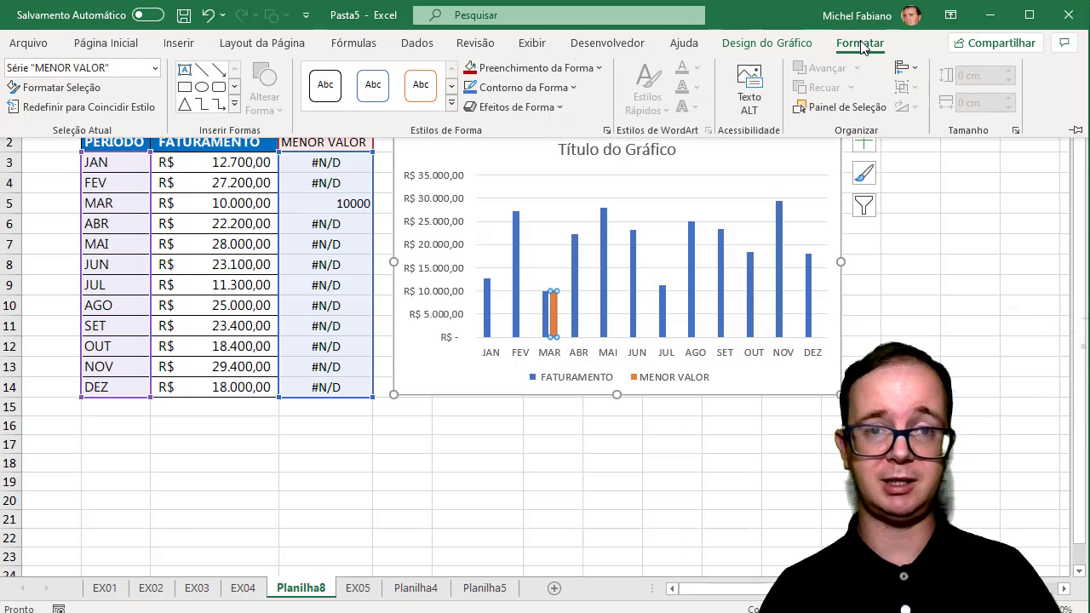
pyautogui.click(490, 73)
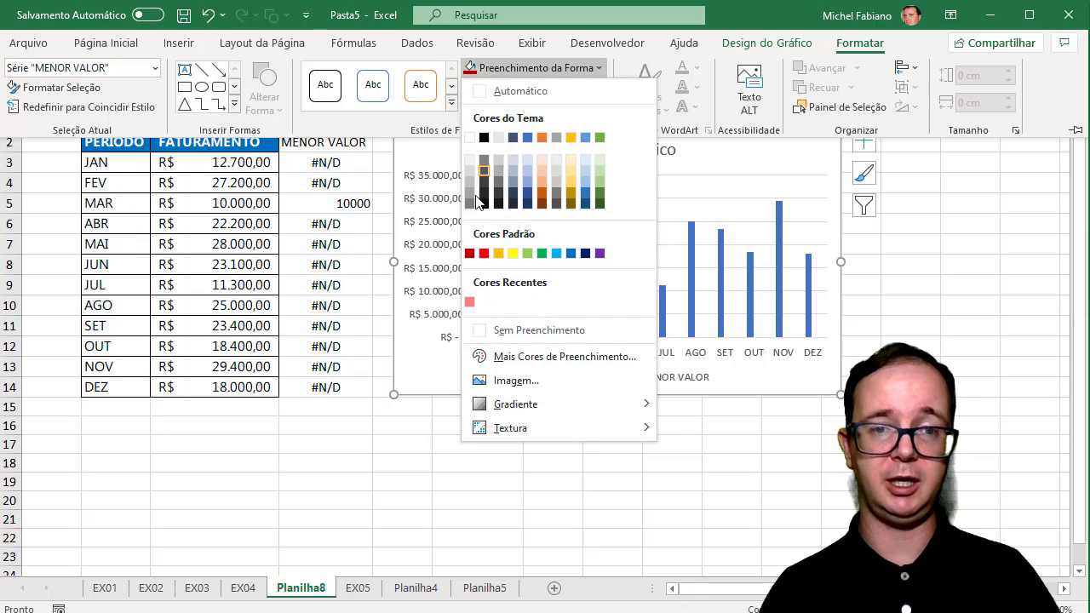
pyautogui.click(470, 254)
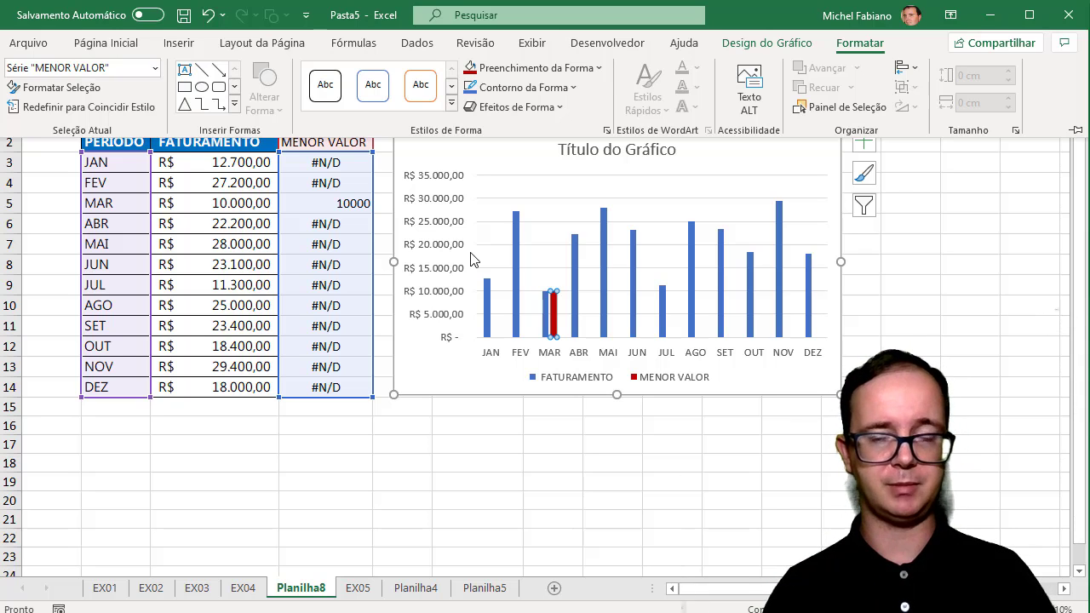
# - Format the MENOR VALOR series with 80% gap width and 100% series overlap
pyautogui.rightClick(555, 309)
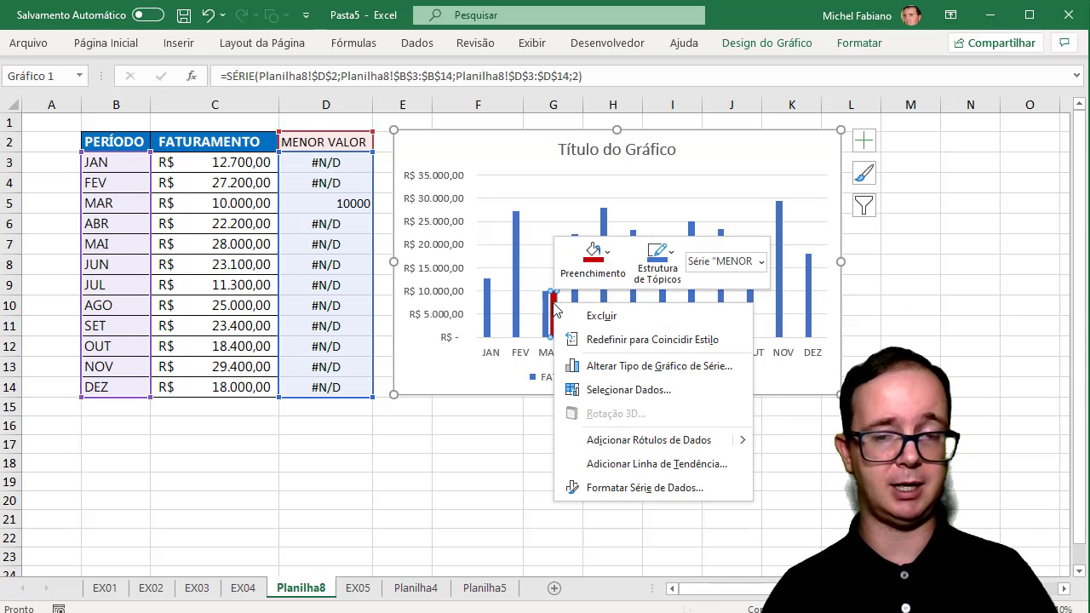
pyautogui.click(618, 488)
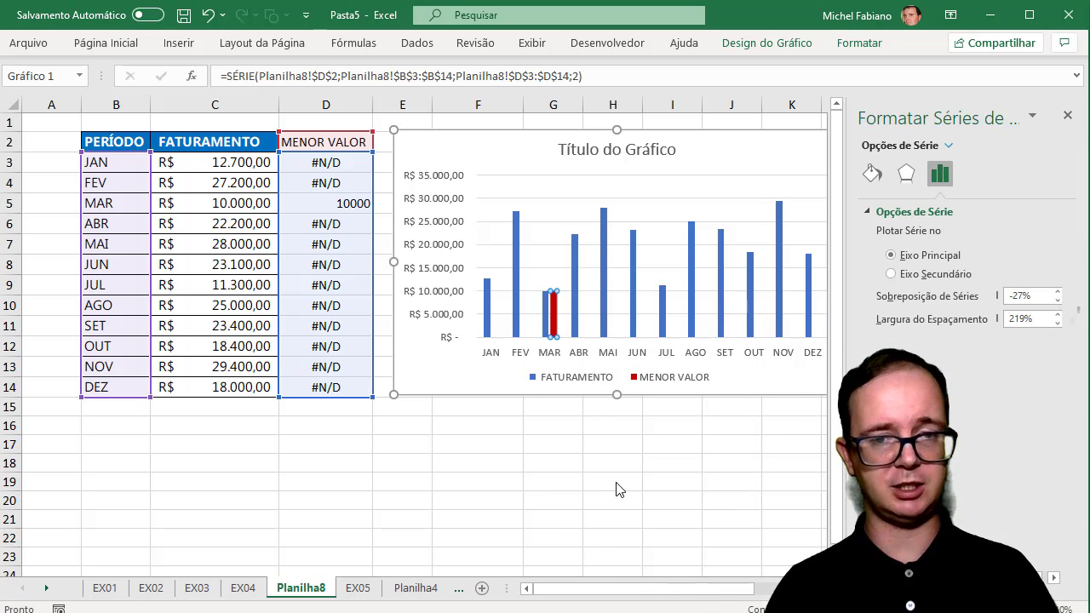
pyautogui.doubleClick(1022, 319)
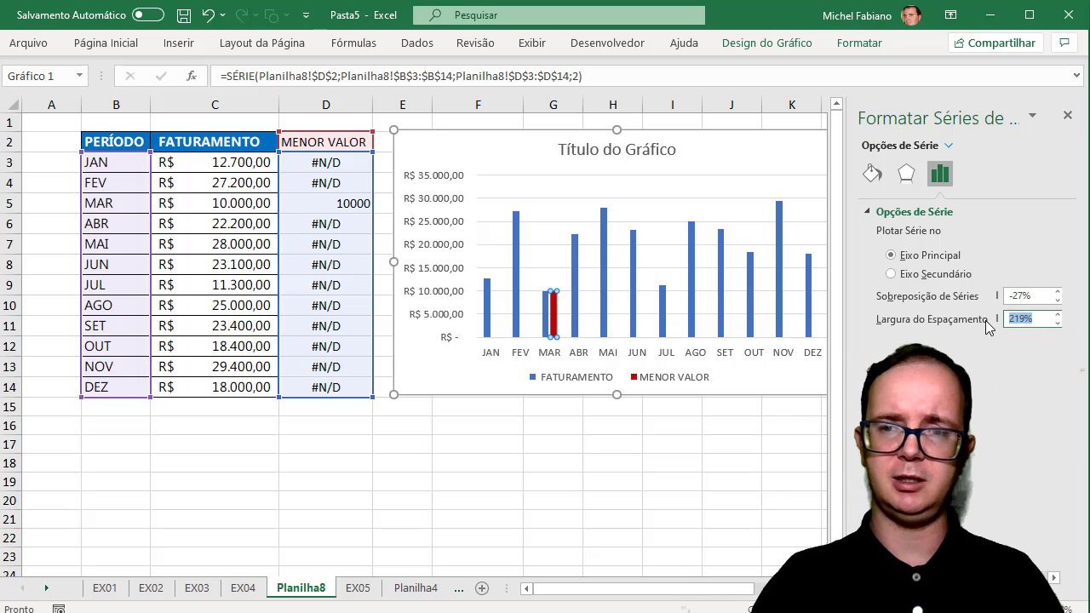
pyautogui.write('0')
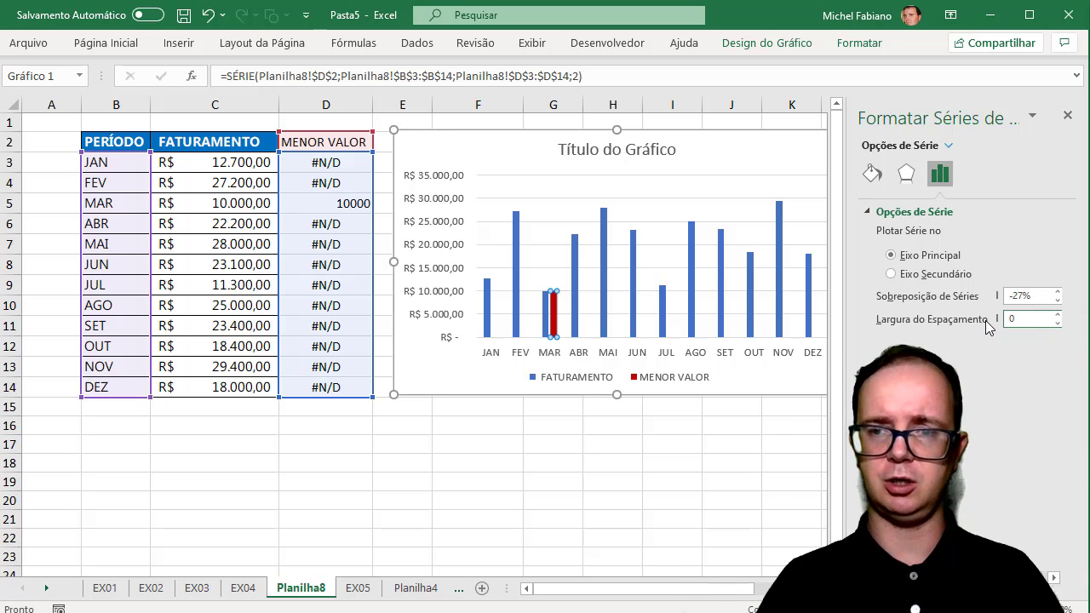
pyautogui.press('BackSpace')
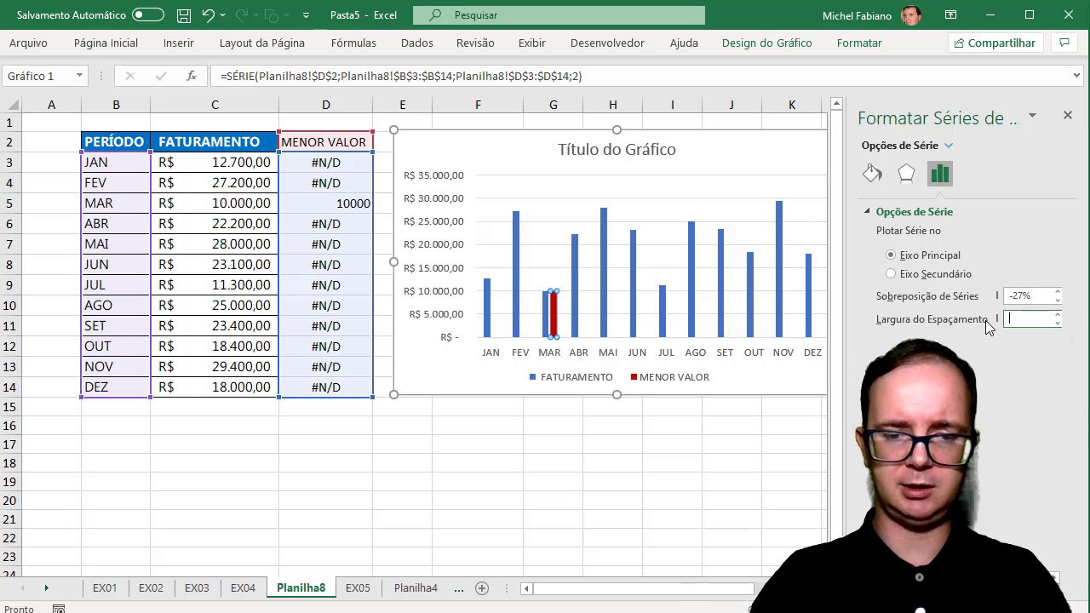
pyautogui.write('80')
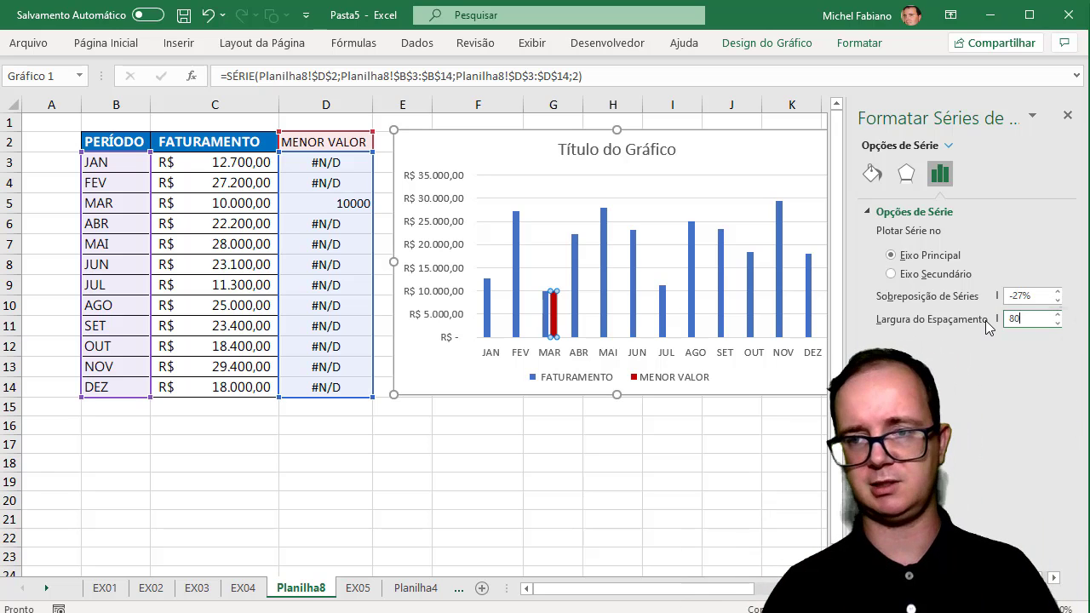
pyautogui.click(1031, 298)
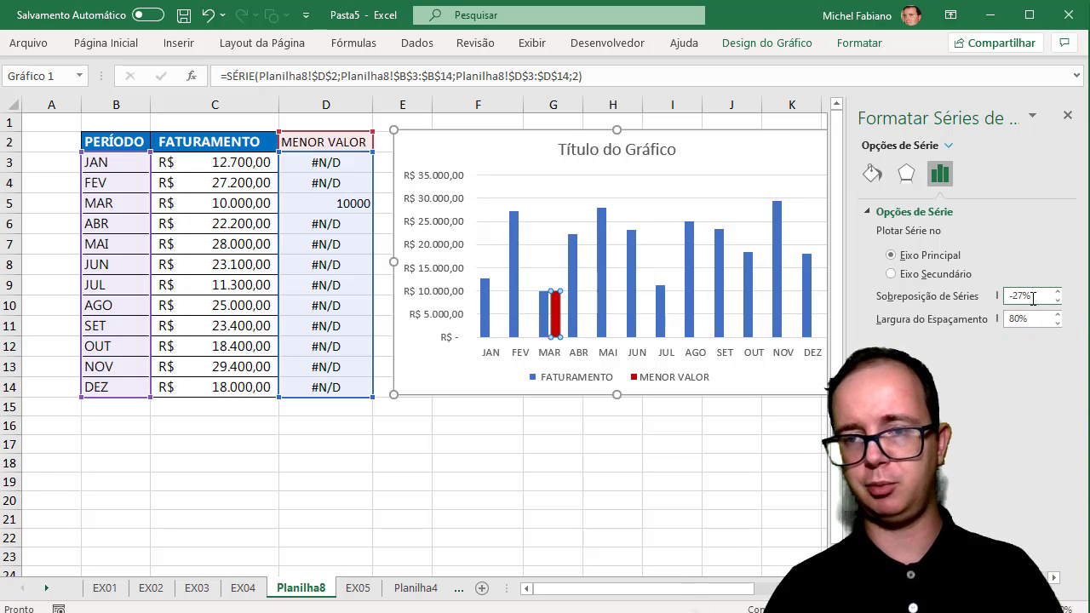
pyautogui.moveTo(1033, 298); pyautogui.dragTo(1002, 305)
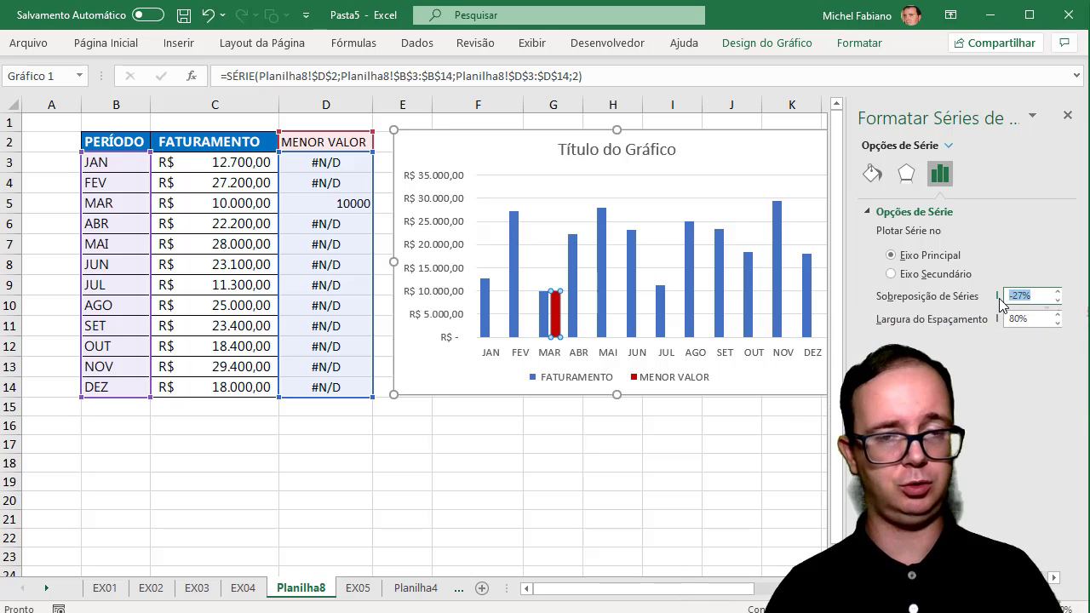
pyautogui.moveTo(999, 300); pyautogui.dragTo(969, 303)
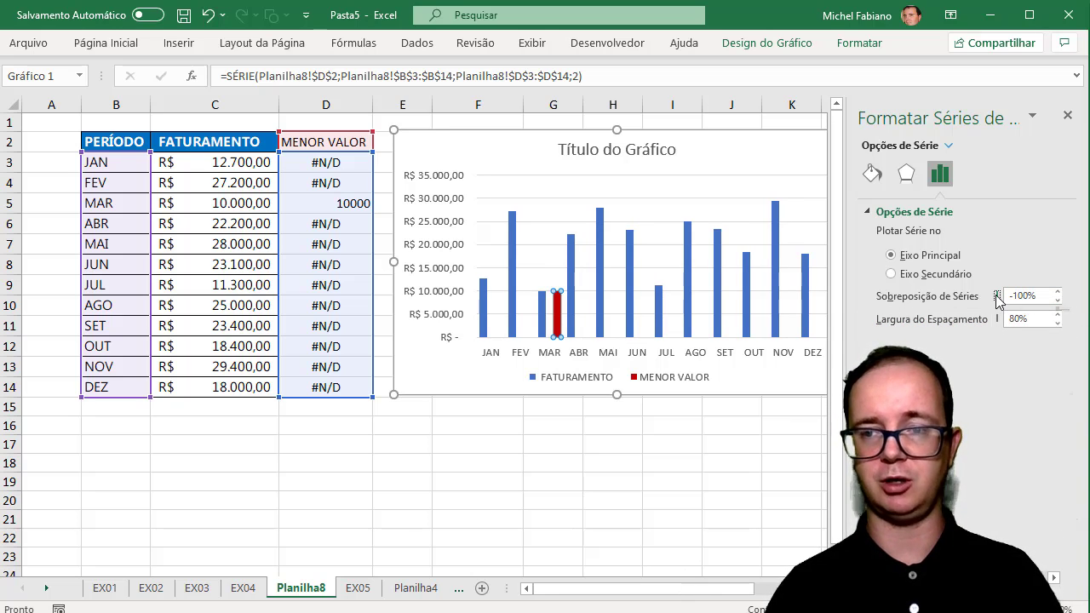
pyautogui.moveTo(998, 300); pyautogui.dragTo(1065, 298)
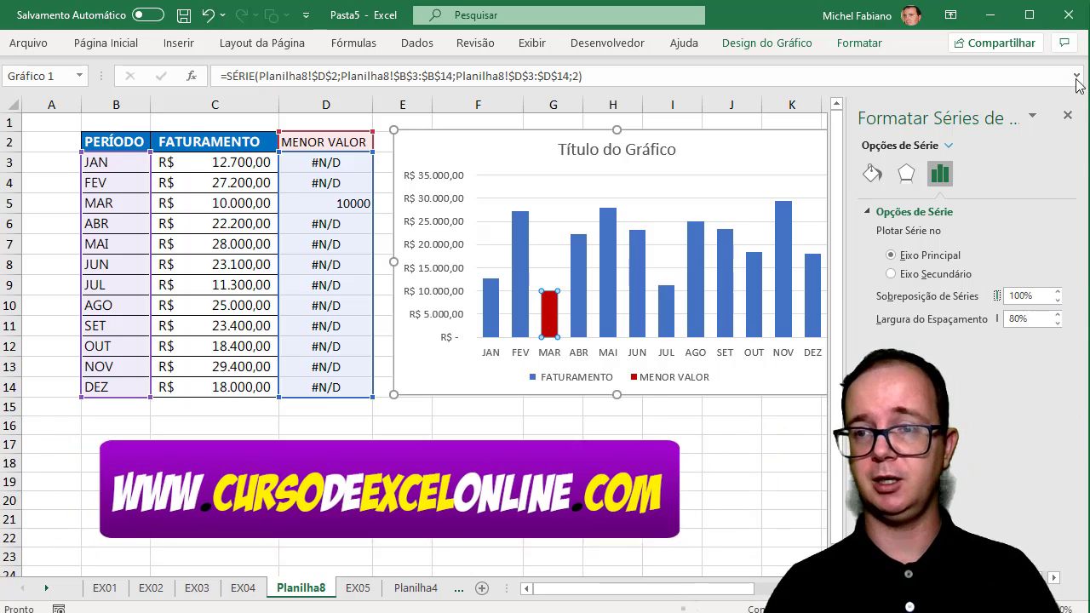
# - Remove the chart's vertical value axis and horizontal gridlines
pyautogui.click(1069, 116)
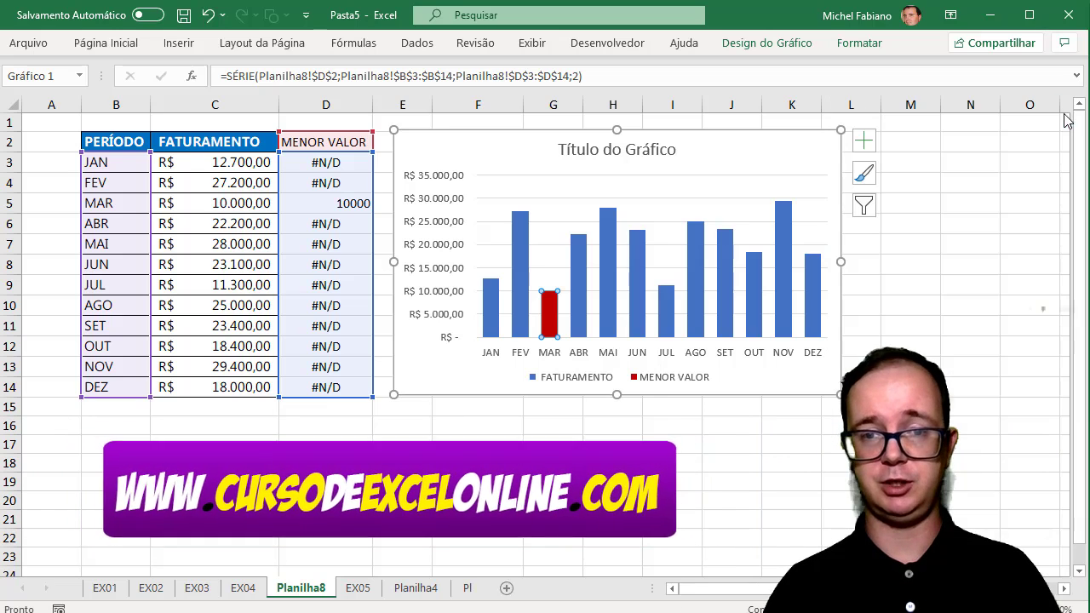
pyautogui.click(437, 228)
pyautogui.press('Delete')
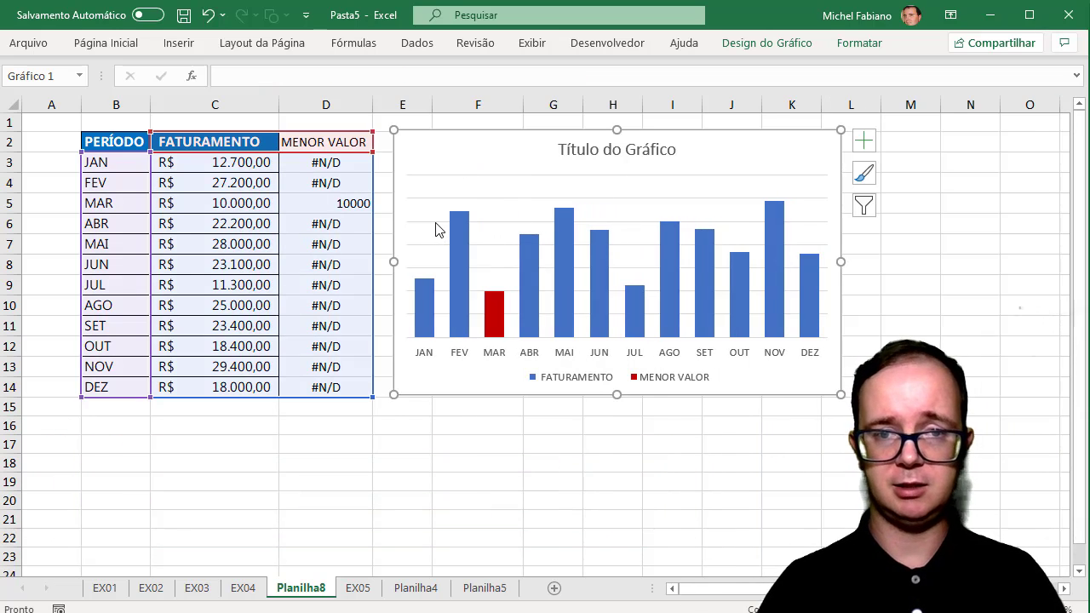
pyautogui.click(487, 247)
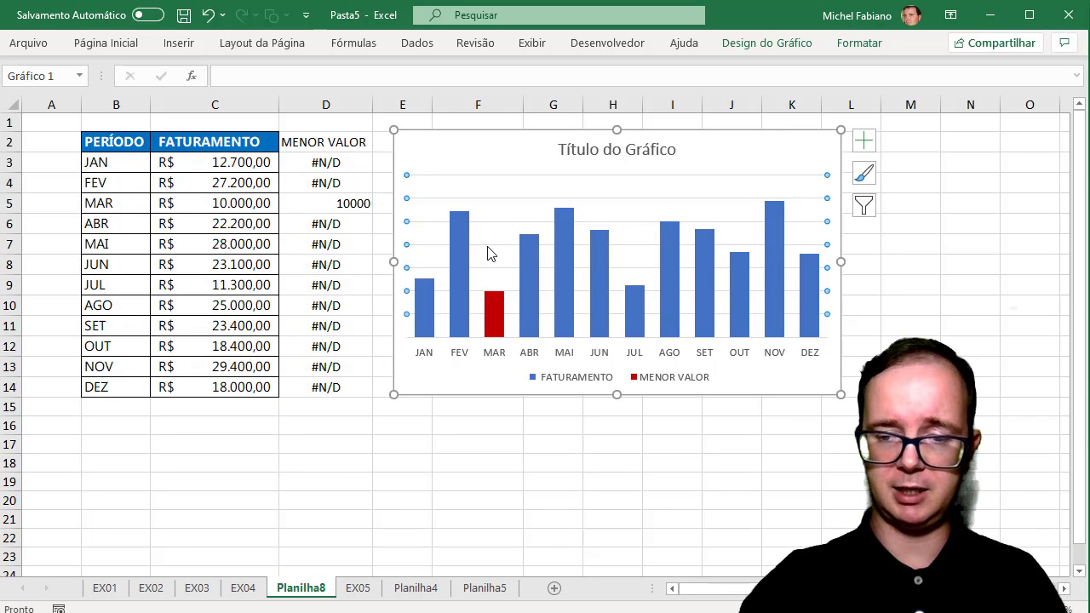
pyautogui.press('Delete')
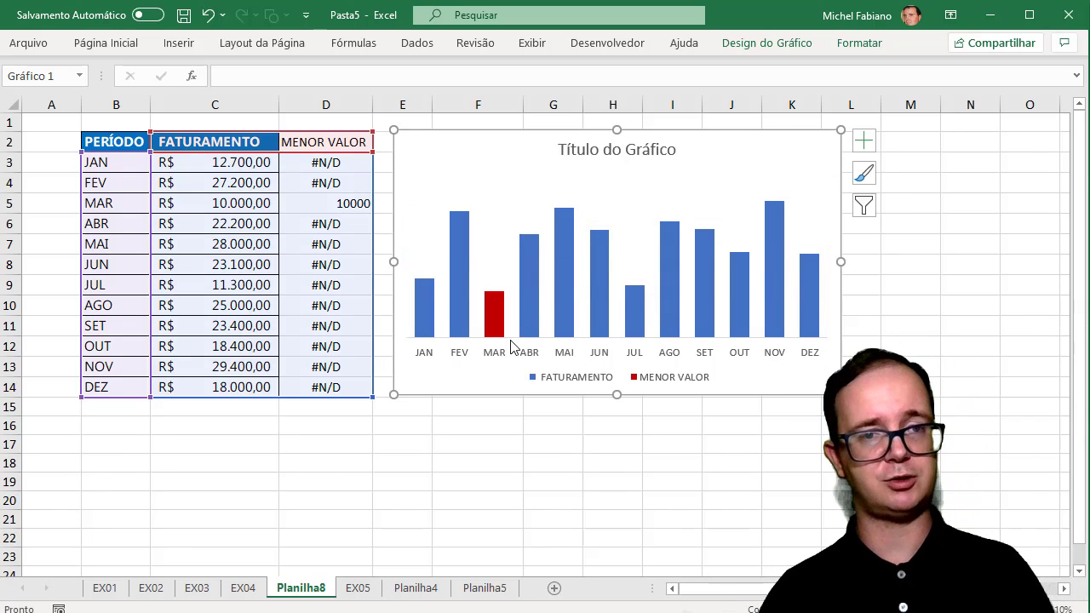
# - Change MAR revenue in C5 to 20000 and select the revenue values in column C
pyautogui.click(239, 206)
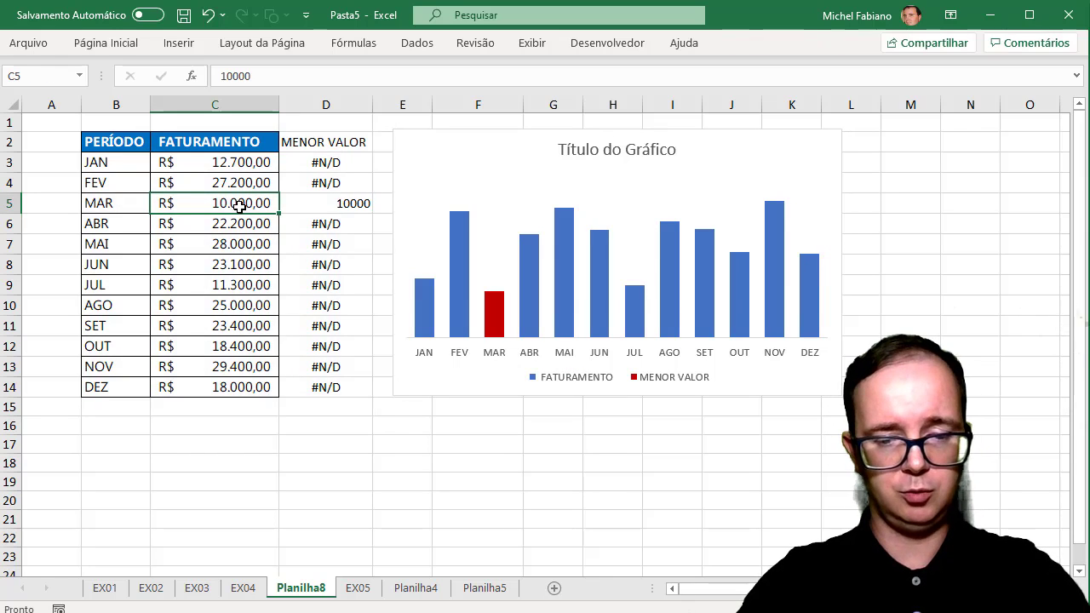
pyautogui.write('20000')
pyautogui.press('Return')
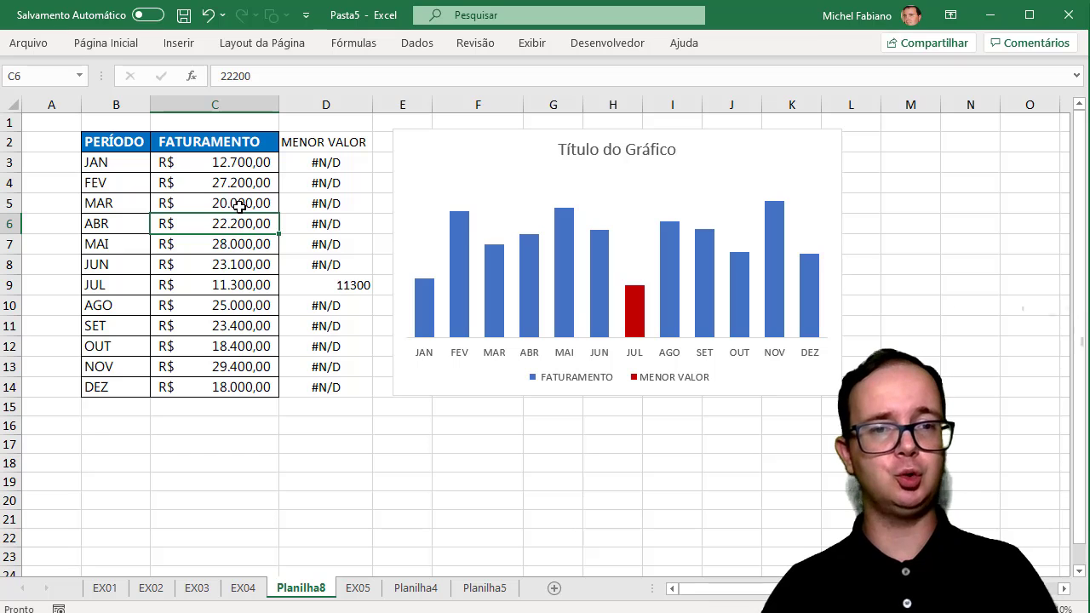
pyautogui.moveTo(637, 305)
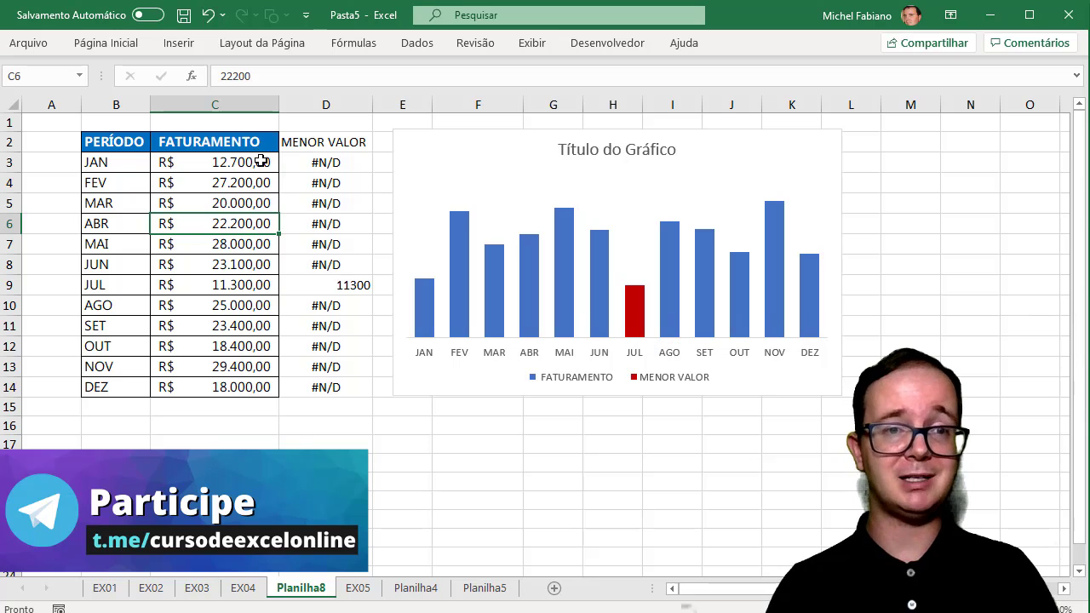
pyautogui.moveTo(260, 157); pyautogui.dragTo(252, 387)
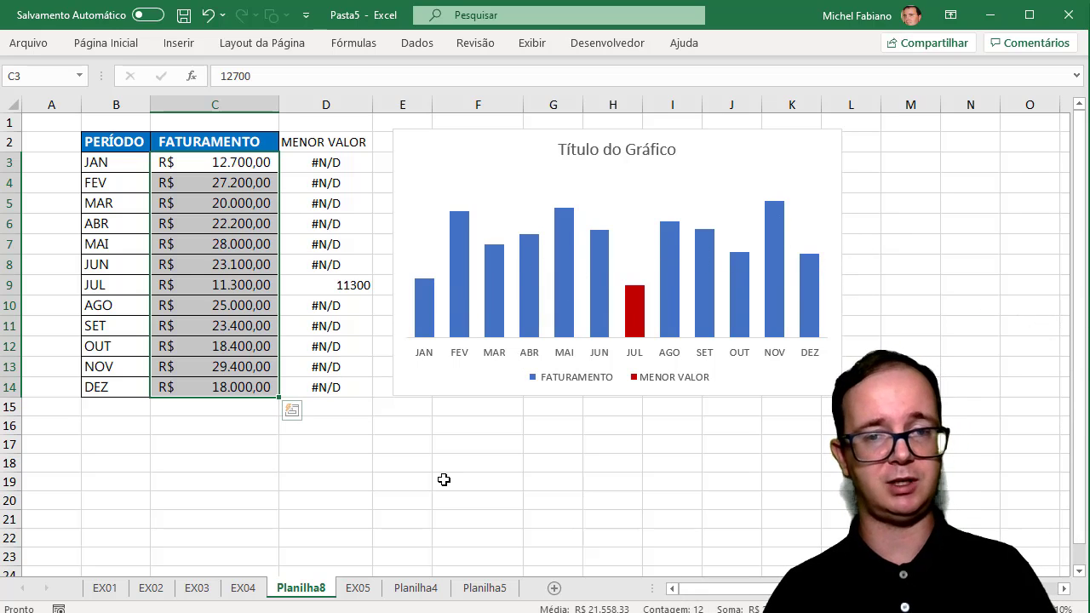
pyautogui.click(338, 165)
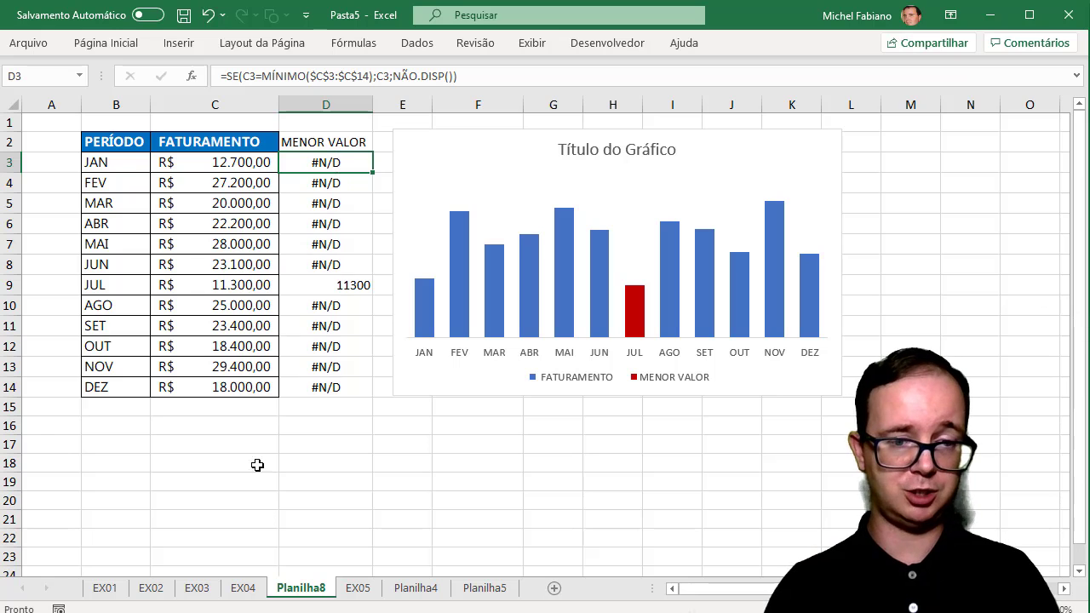
pyautogui.click(243, 590)
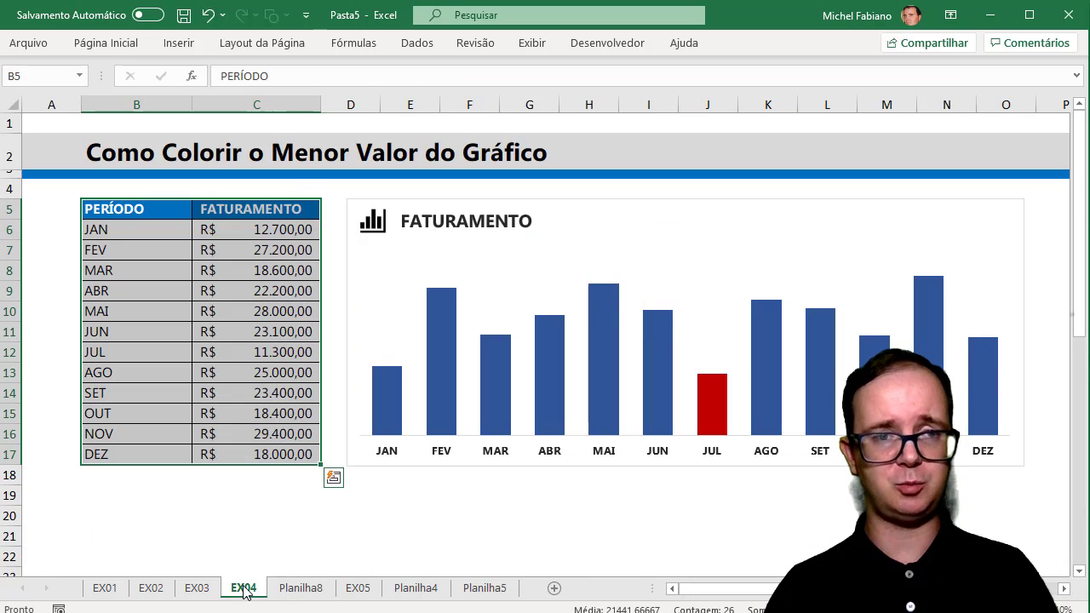
pyautogui.click(281, 523)
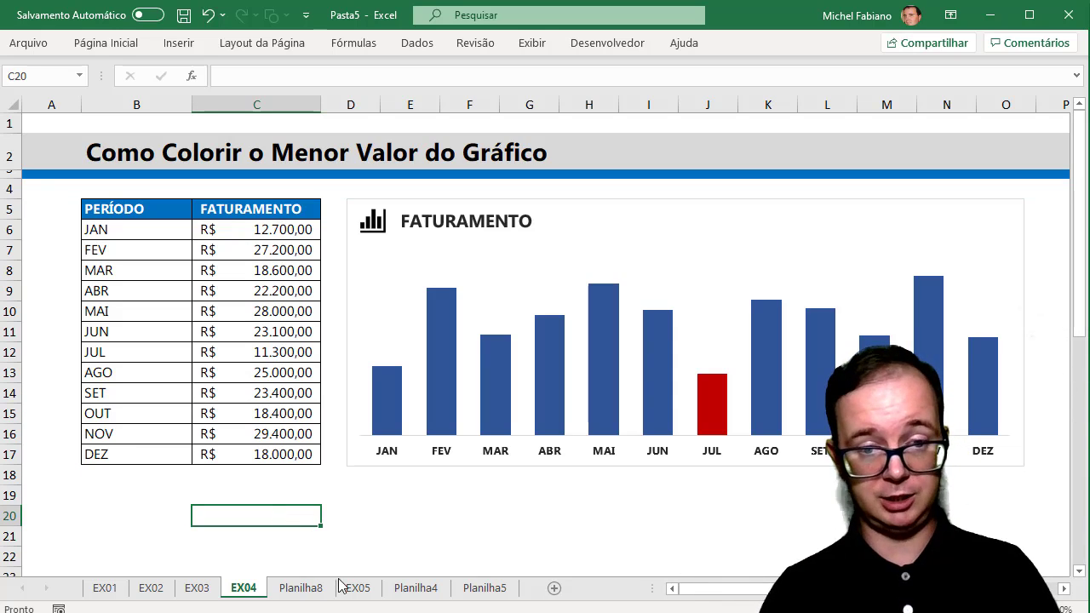
pyautogui.click(306, 589)
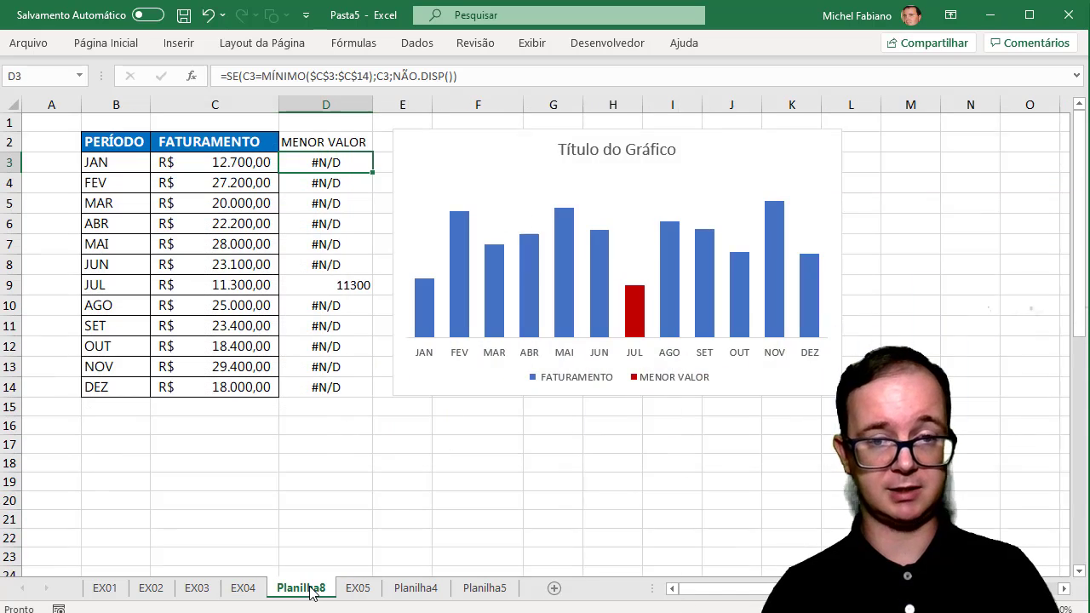
pyautogui.click(470, 437)
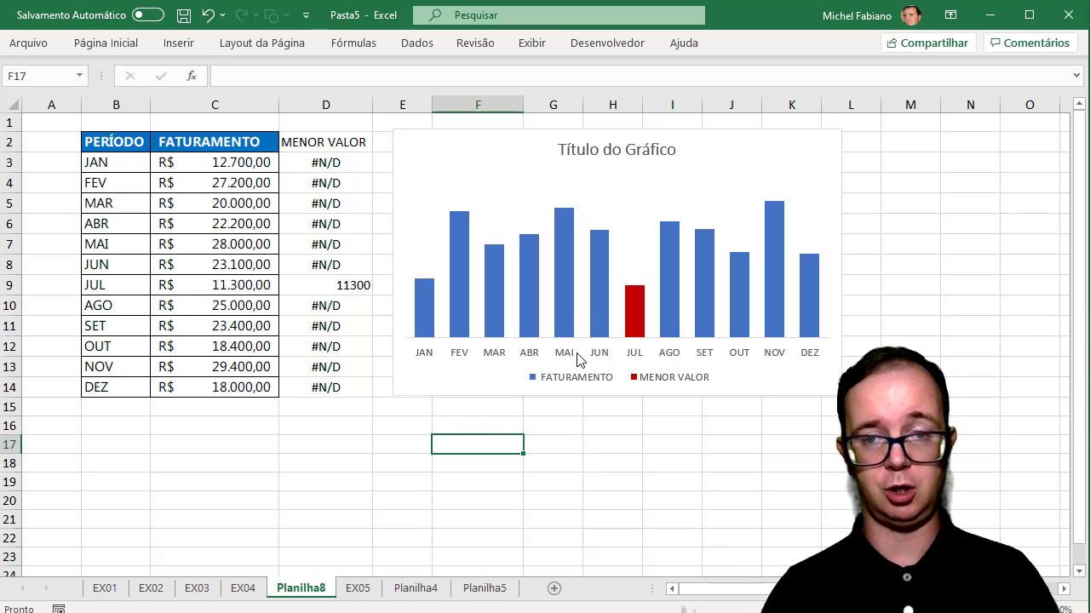
pyautogui.click(634, 309)
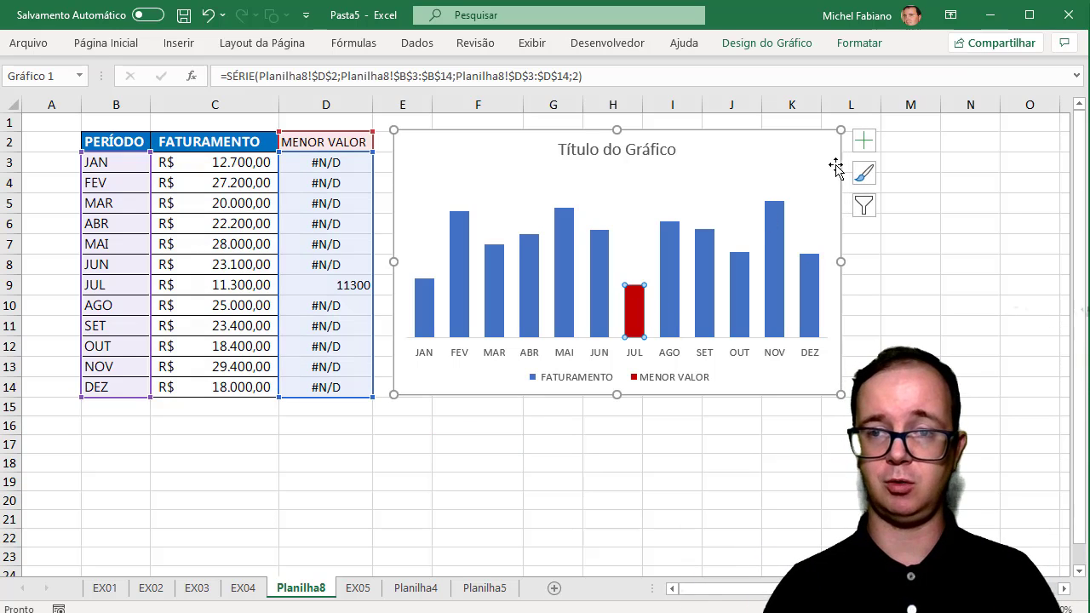
# - Add data labels (Rótulos de Dados) to the red MENOR VALOR bar
pyautogui.click(864, 141)
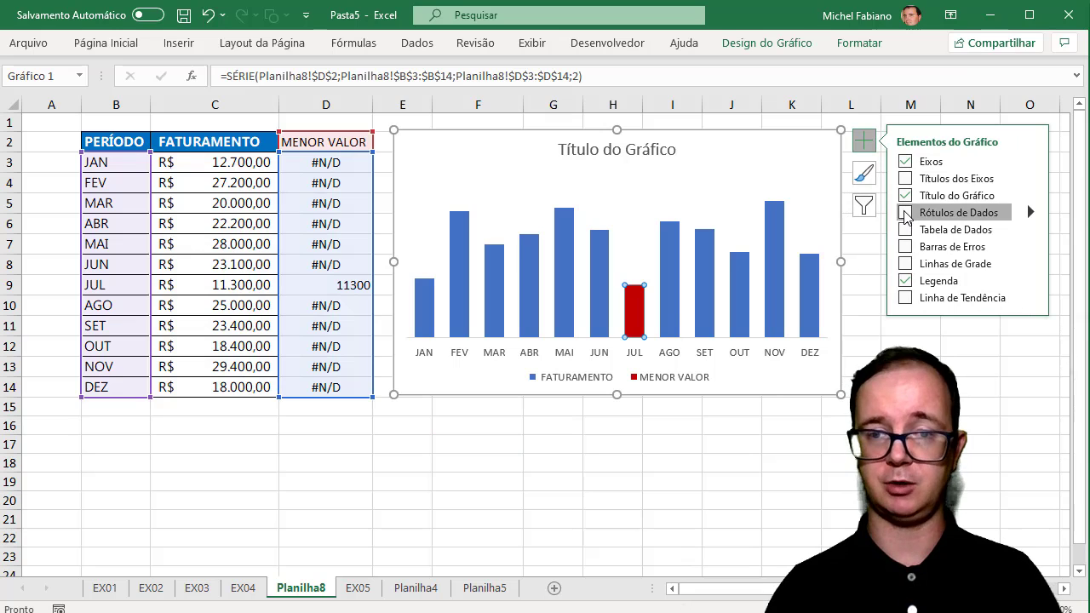
pyautogui.click(906, 213)
pyautogui.click(483, 419)
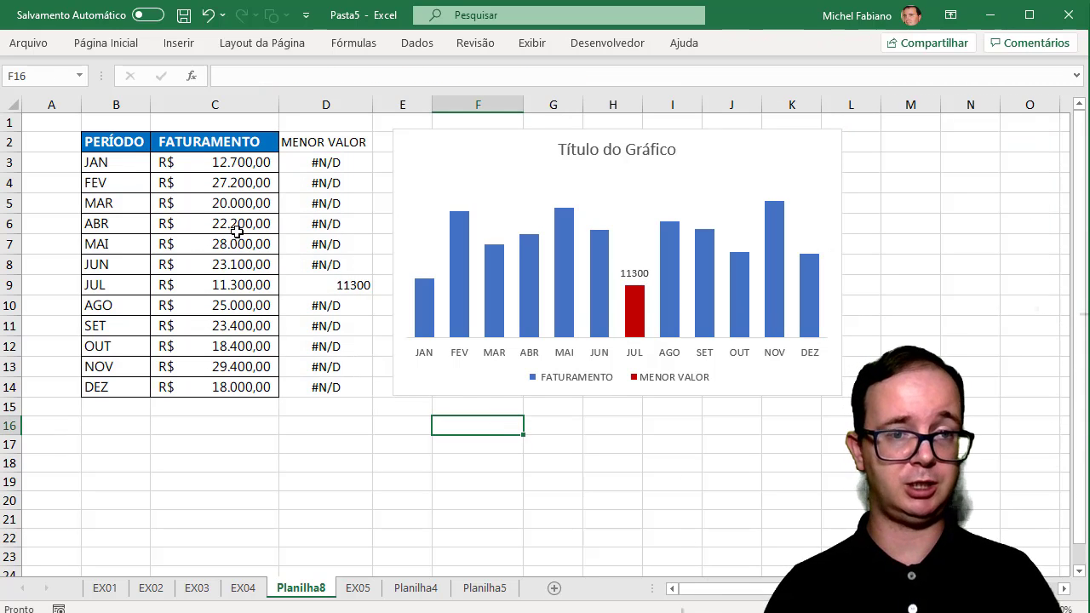
# - Set MAR revenue in C5 to 9800, then go to the EX04 sheet
pyautogui.click(237, 204)
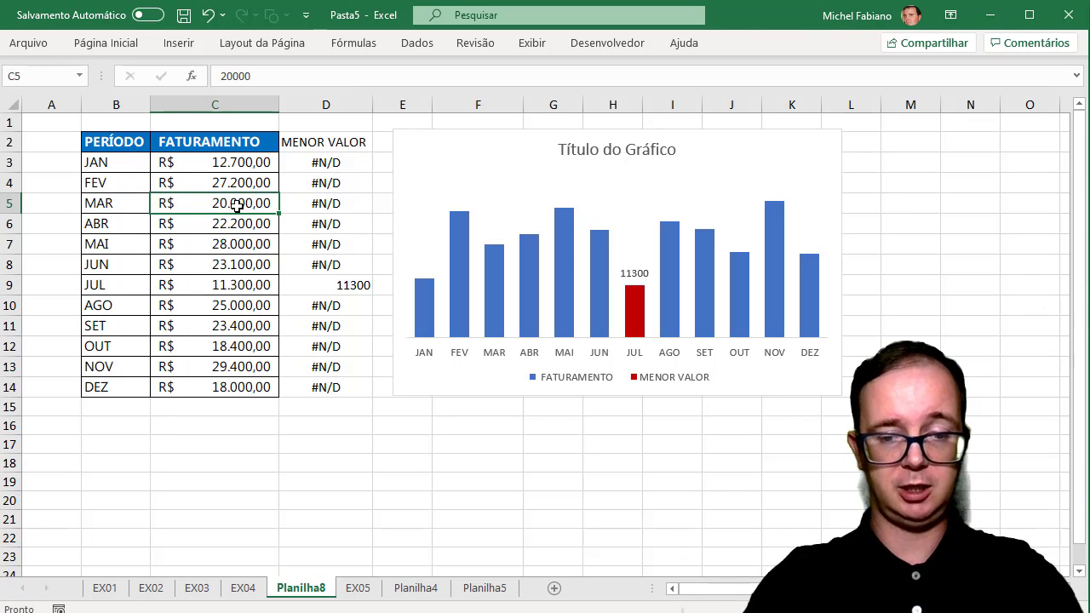
pyautogui.write('9.800')
pyautogui.press('Return')
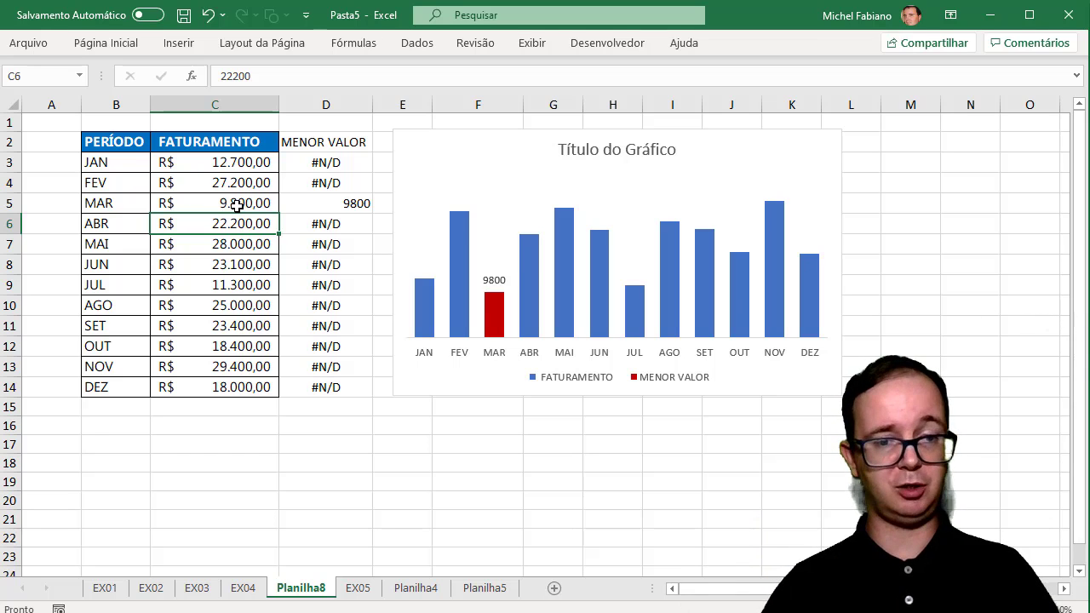
pyautogui.click(243, 589)
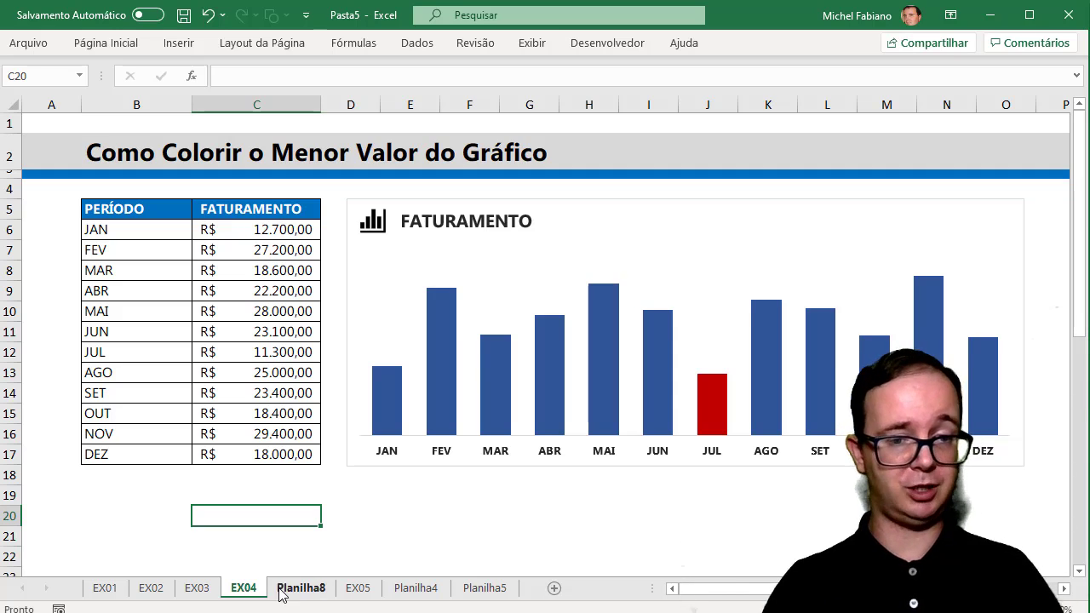
# - Return to the Planilha8 sheet
pyautogui.click(310, 599)
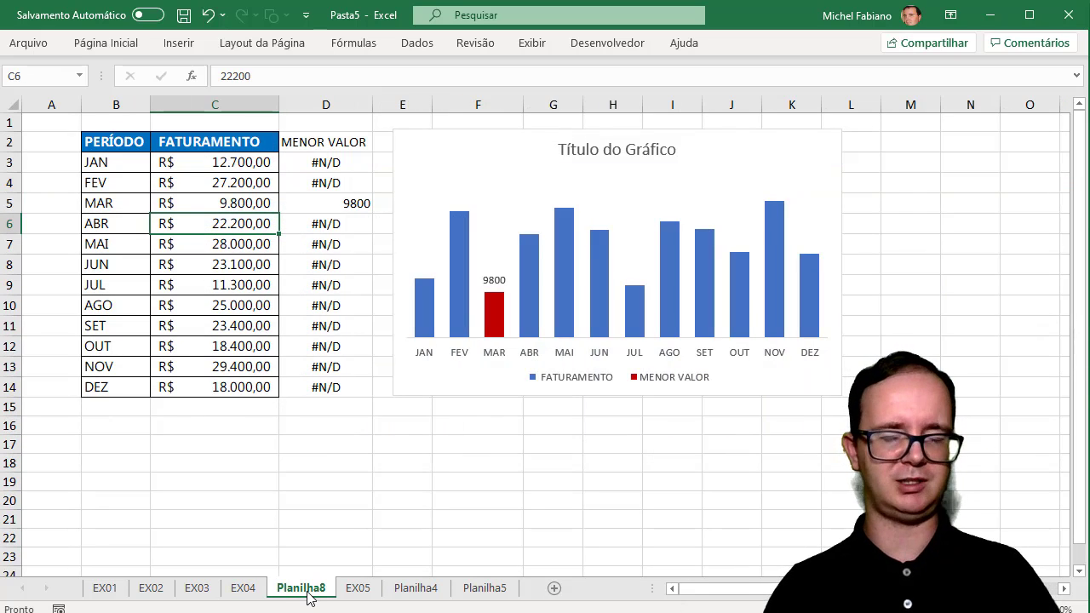